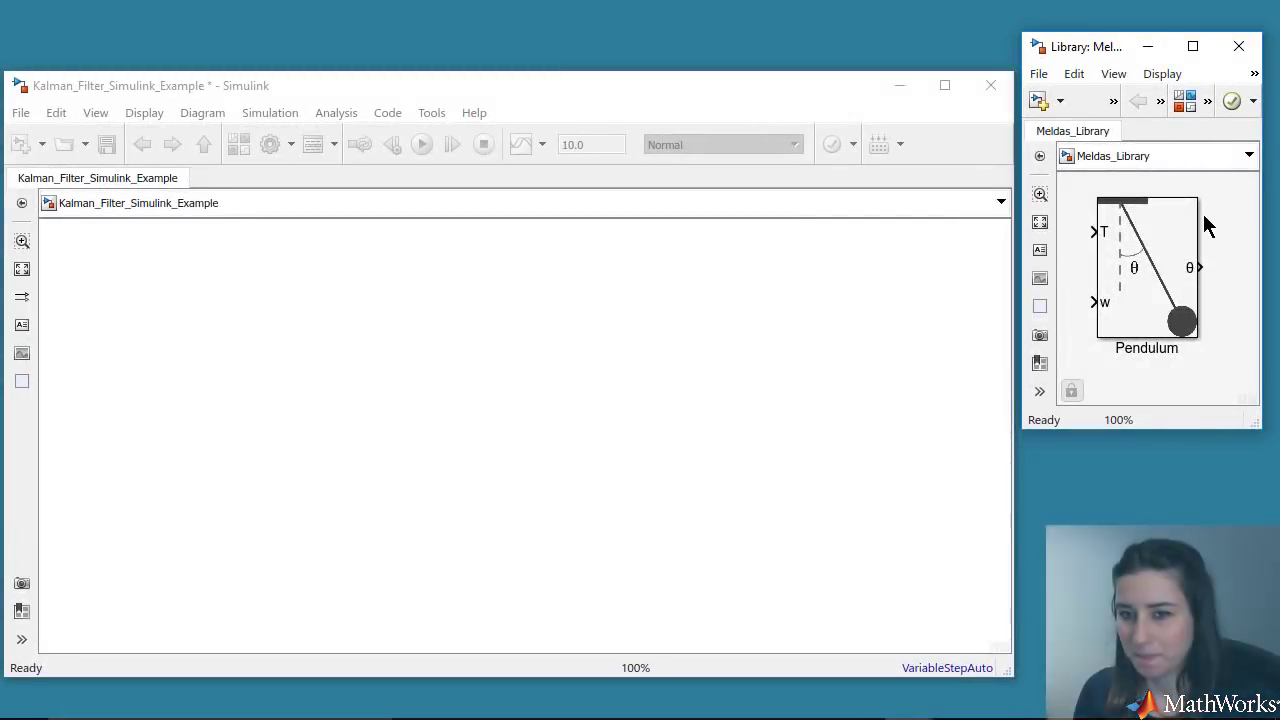
Step: Place the Pendulum block from Meldas_Library into the model and open its subsystem
click(1173, 245)
drag(1172, 243, 377, 410)
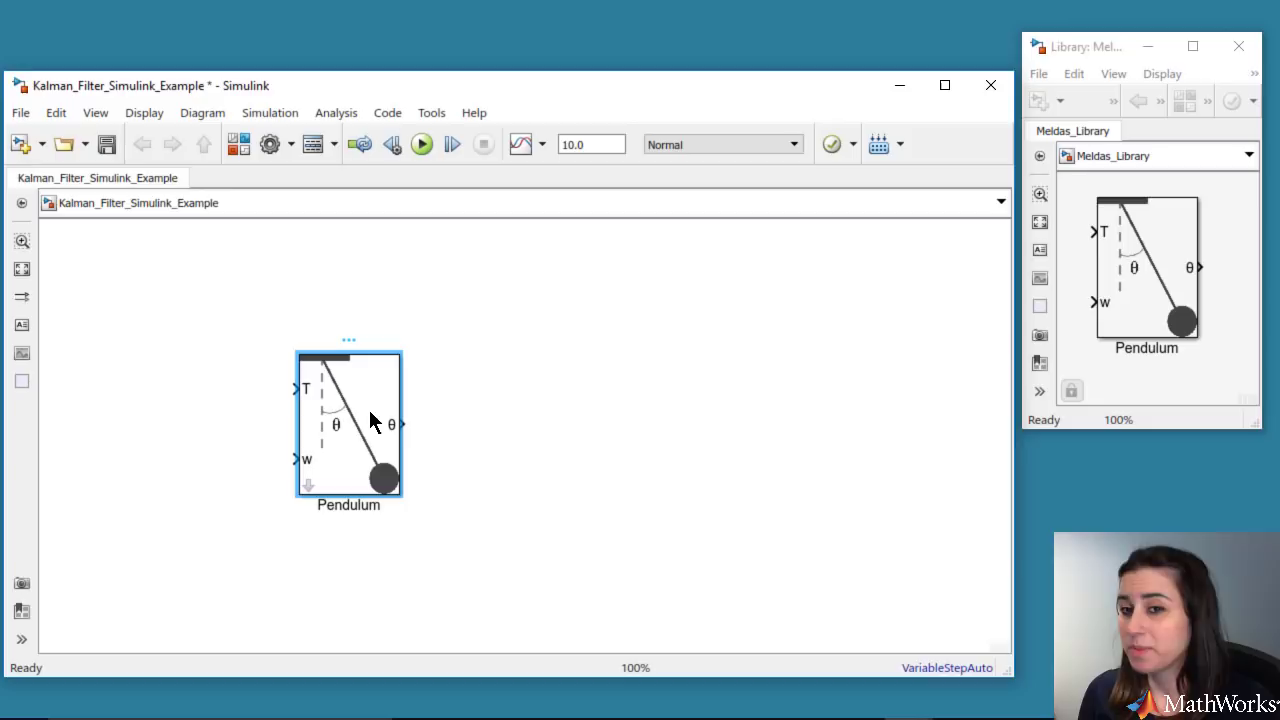
double_click(309, 486)
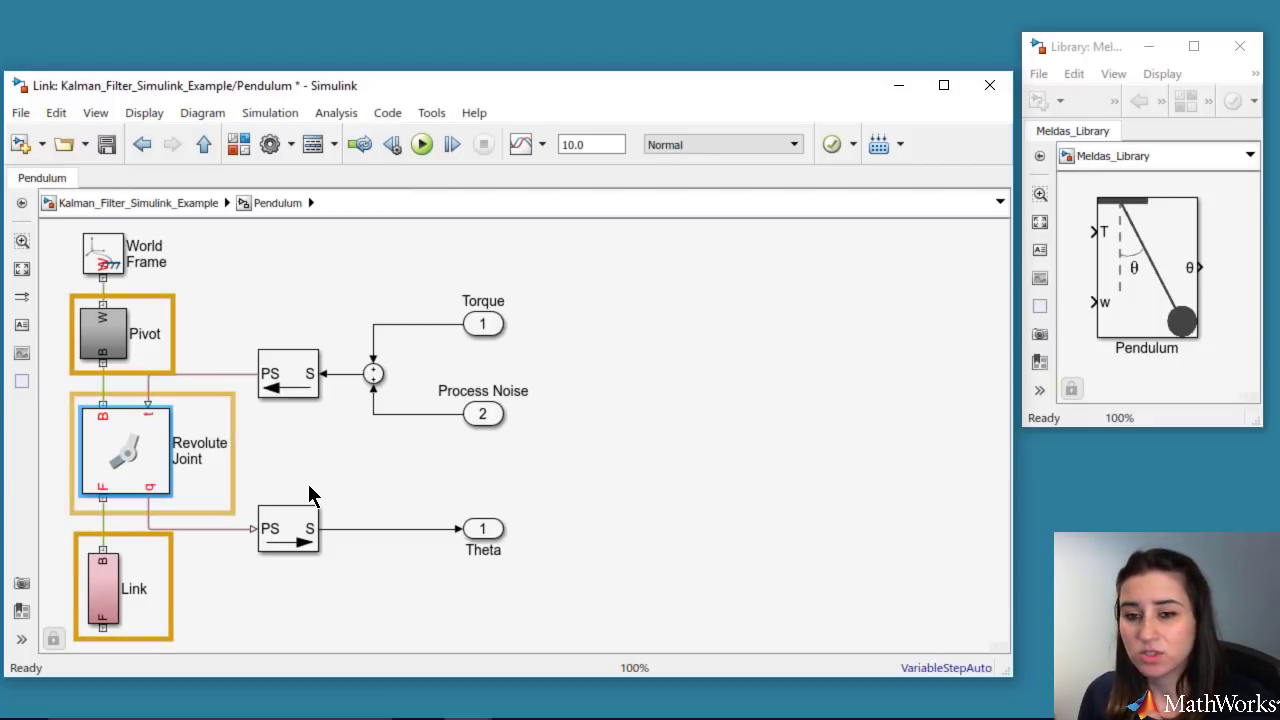
Step: Simulate the model and inspect the Pivot, Link and Bob in Mechanics Explorer, then close it
key(ctrl+t)
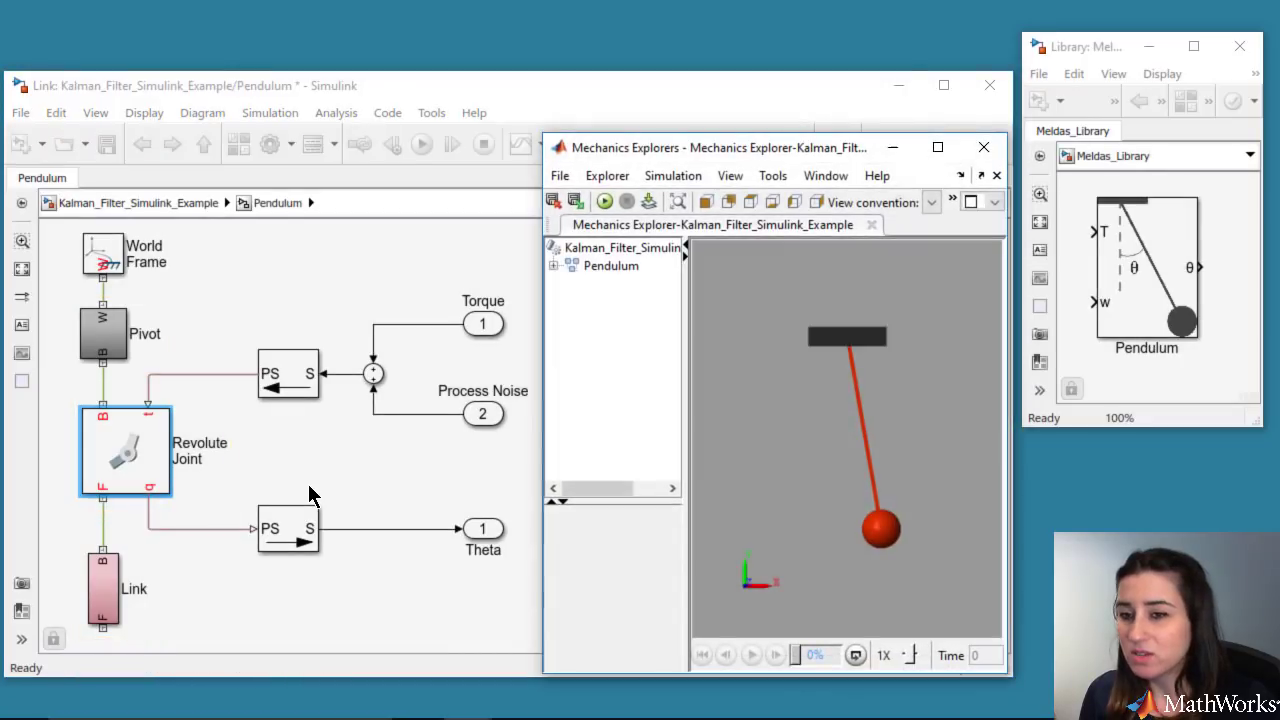
click(553, 265)
click(613, 284)
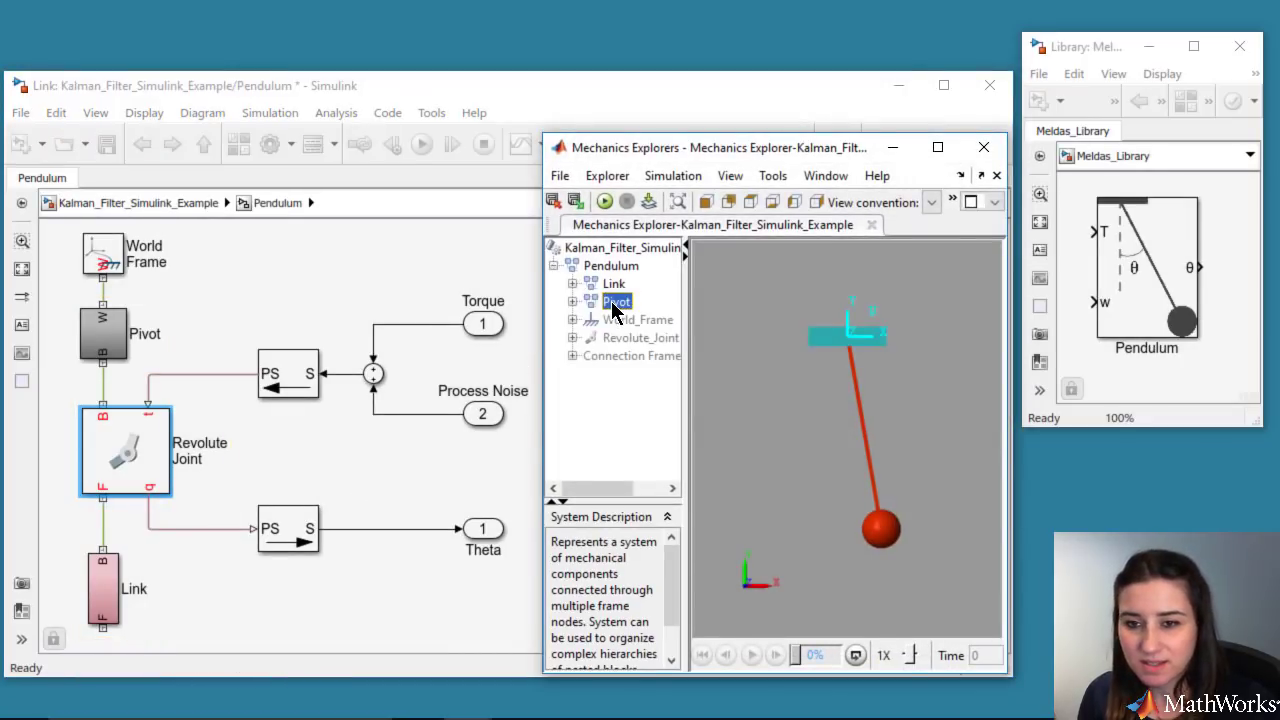
click(573, 284)
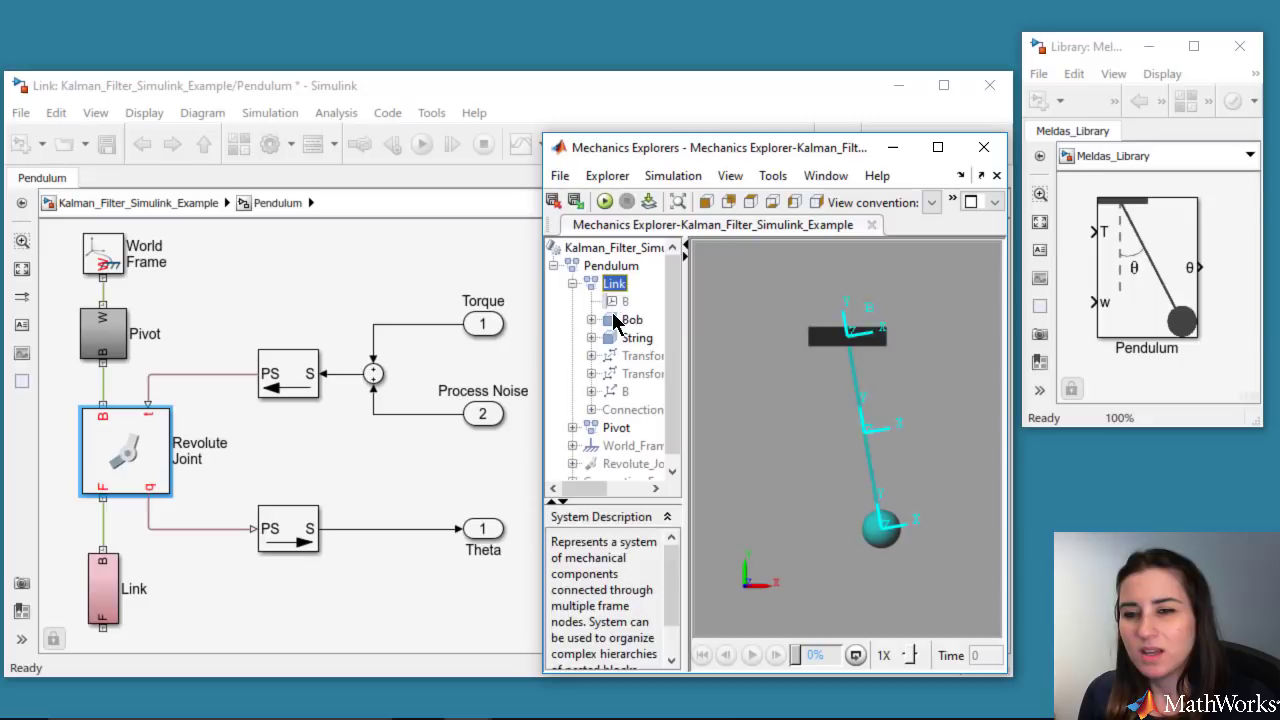
click(631, 320)
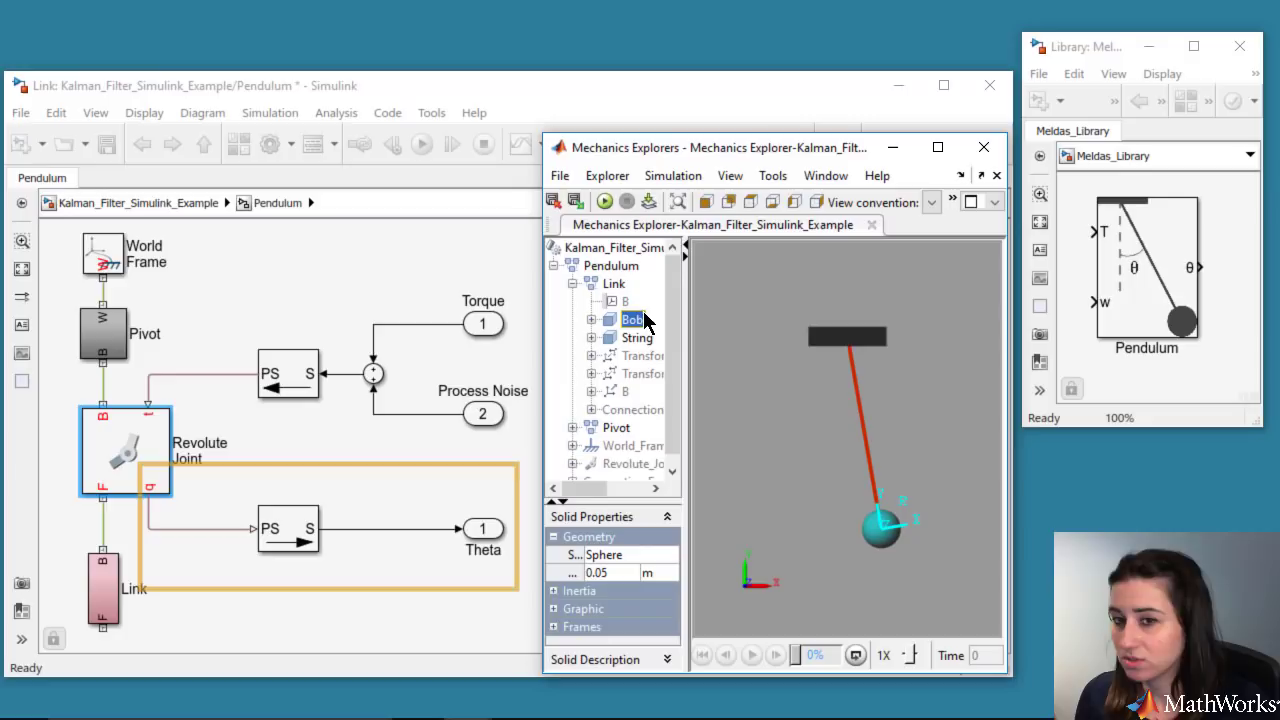
click(983, 148)
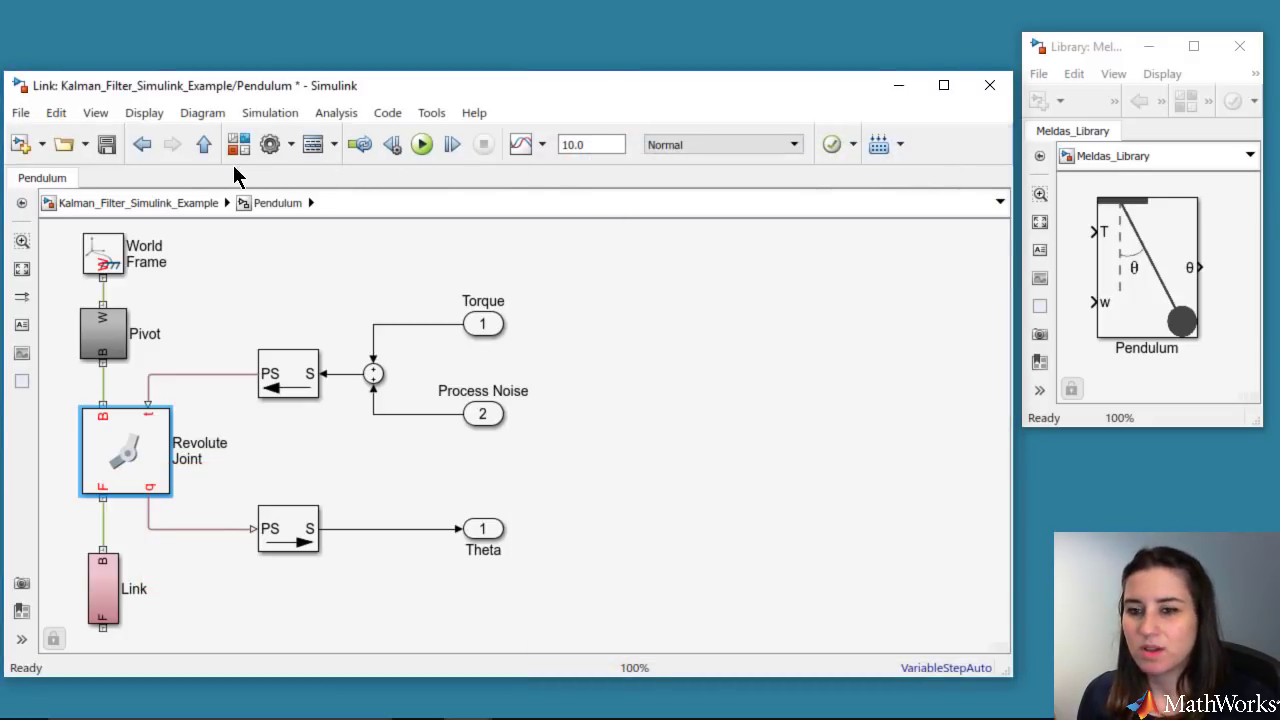
Step: At the top level, add a Constant block named Torque with value 0 wired to the Pendulum's T input
click(204, 144)
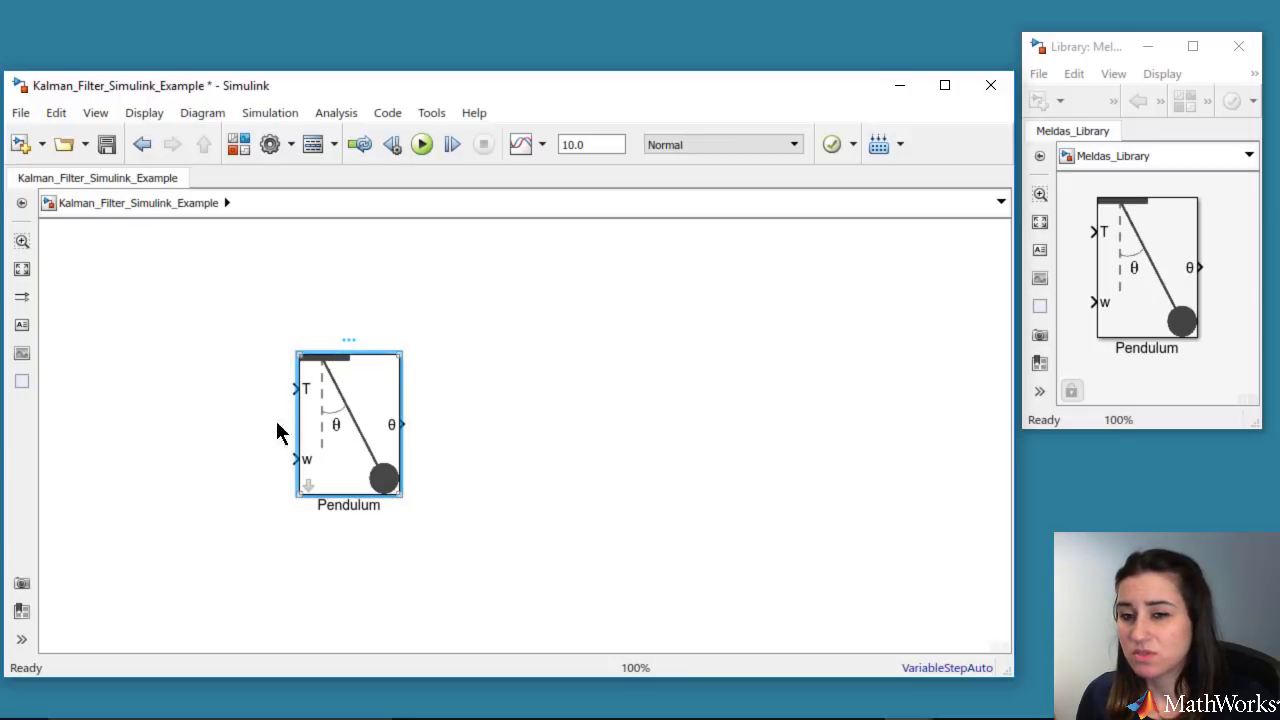
click(171, 389)
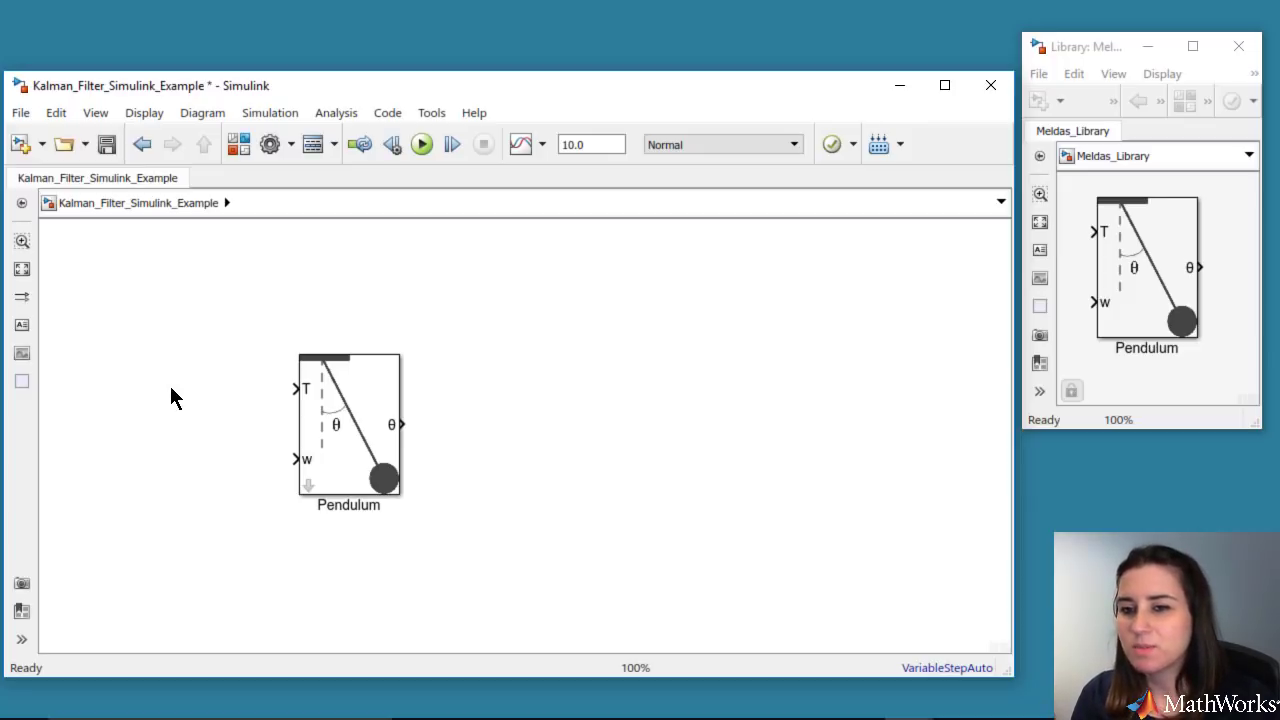
double_click(170, 396)
key(Return)
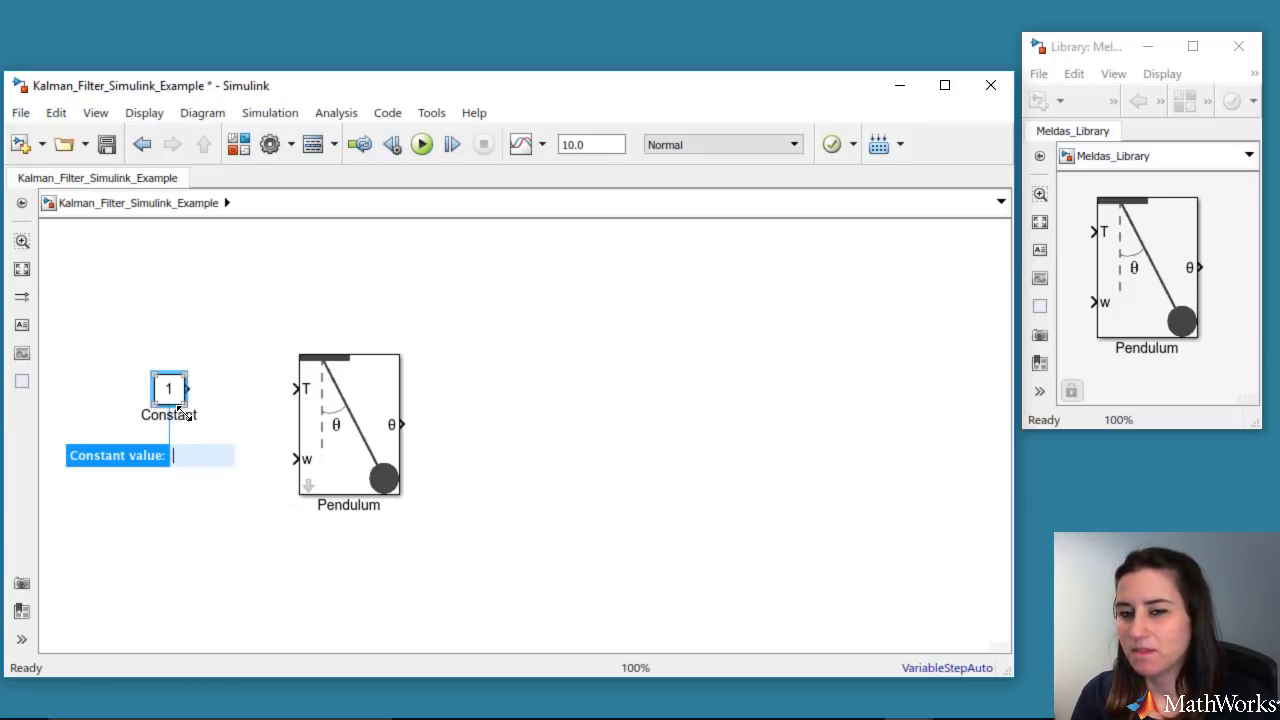
key(Return)
text(Torque)
drag(187, 389, 234, 392)
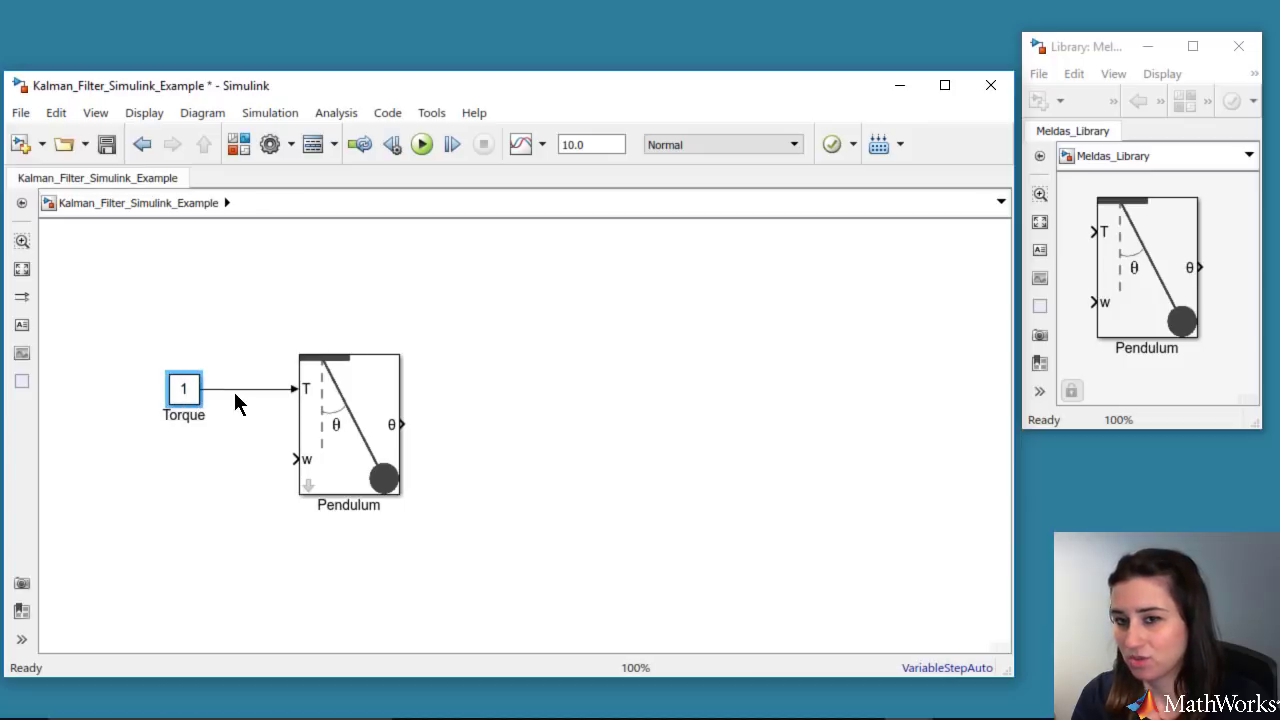
double_click(187, 389)
text(0)
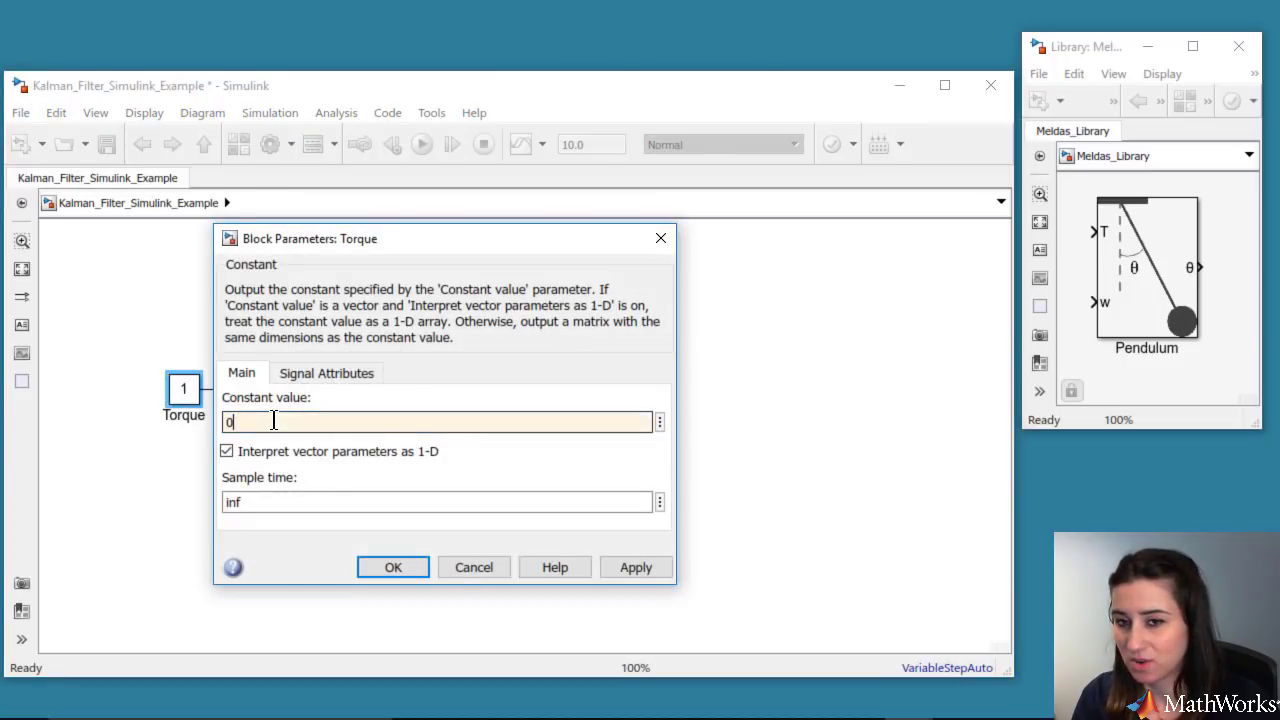
click(393, 568)
Step: Add a Band-Limited White Noise block named Process Noise wired to the Pendulum's w input
double_click(184, 454)
text(band)
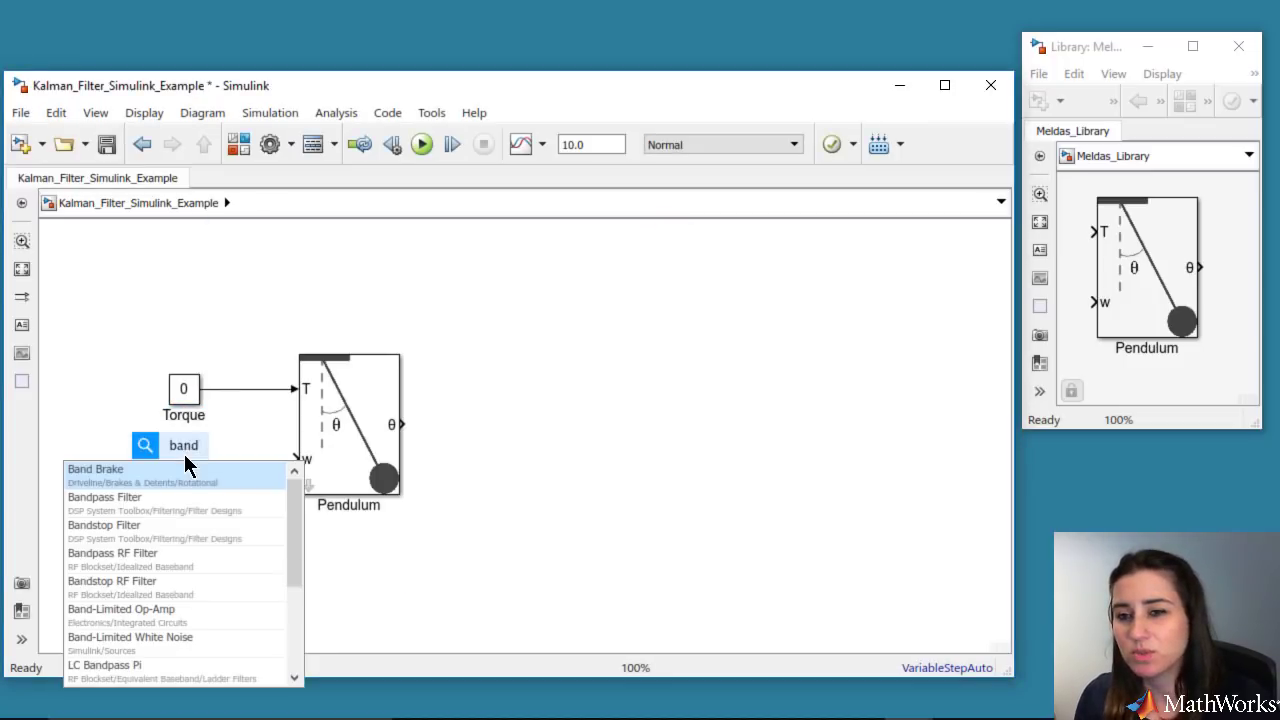
click(195, 640)
drag(145, 478, 229, 529)
text(Proce)
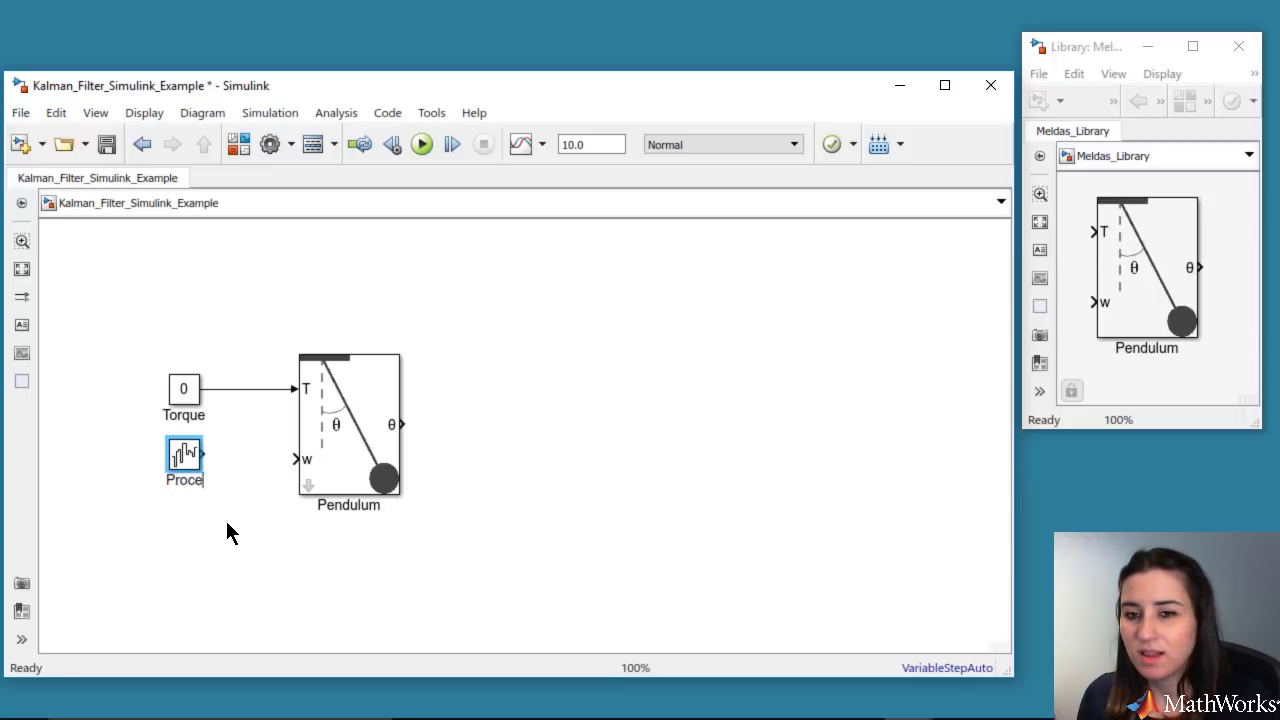
text(ss Noise)
click(235, 535)
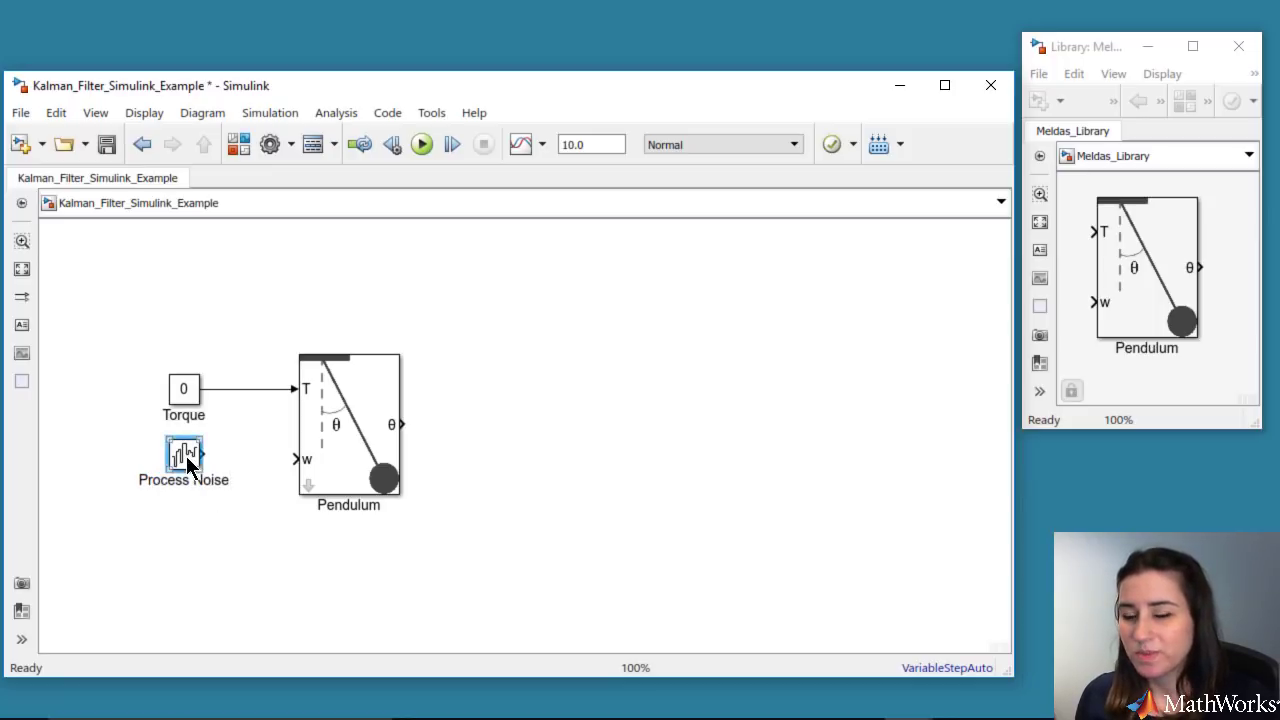
drag(186, 451, 190, 455)
click(258, 458)
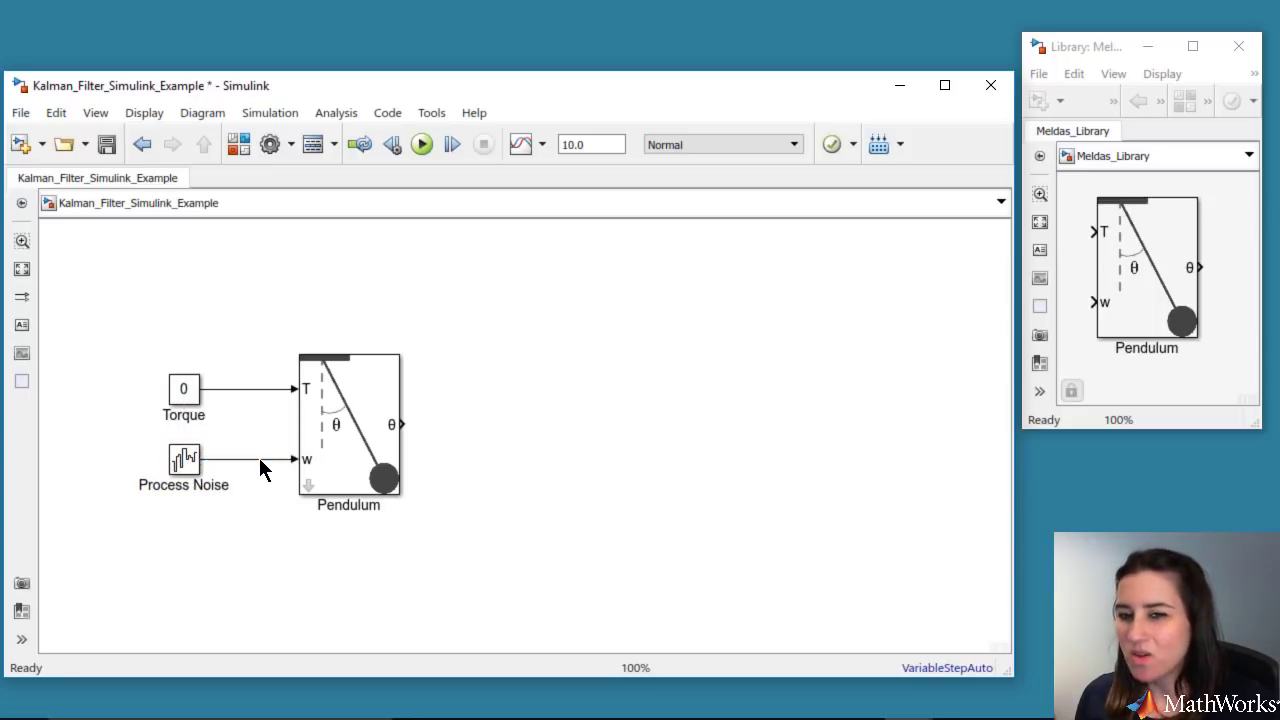
Step: Give Process Noise noise power Q*Ts and sample time Ts, and enter the Pendulum's initial theta as pi/18
double_click(190, 462)
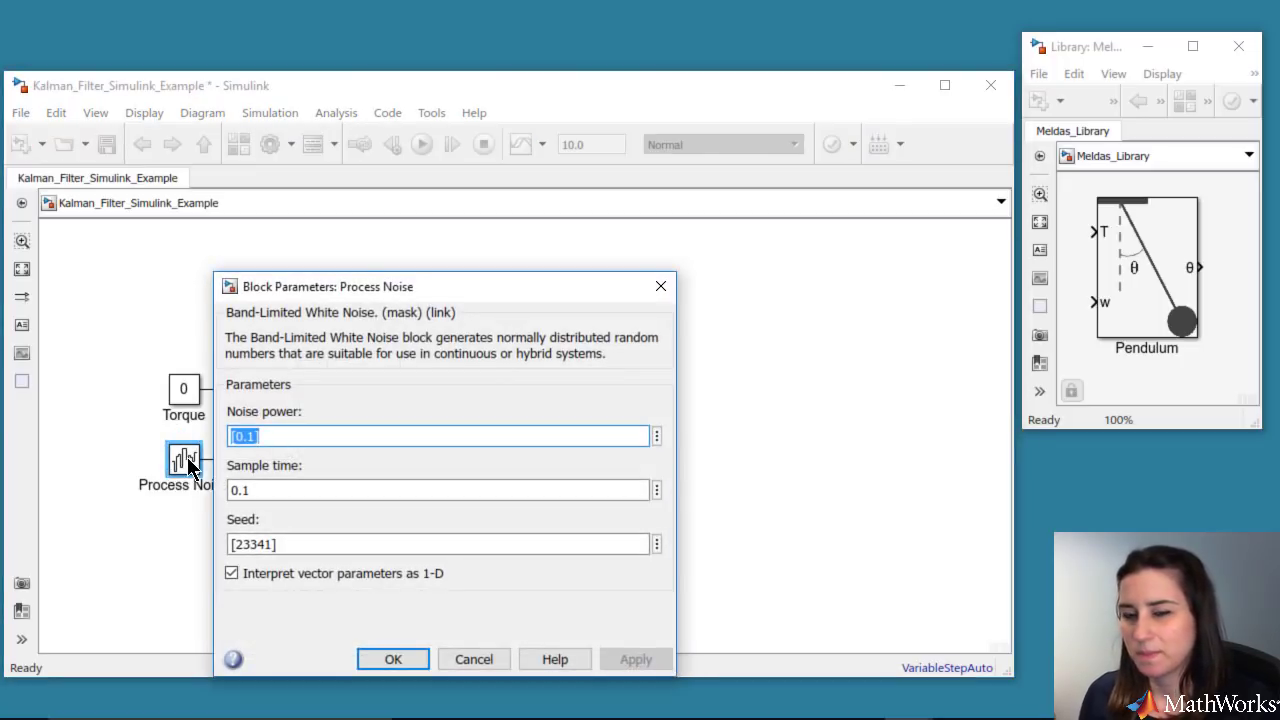
key(alt+Tab)
drag(1237, 274, 1228, 398)
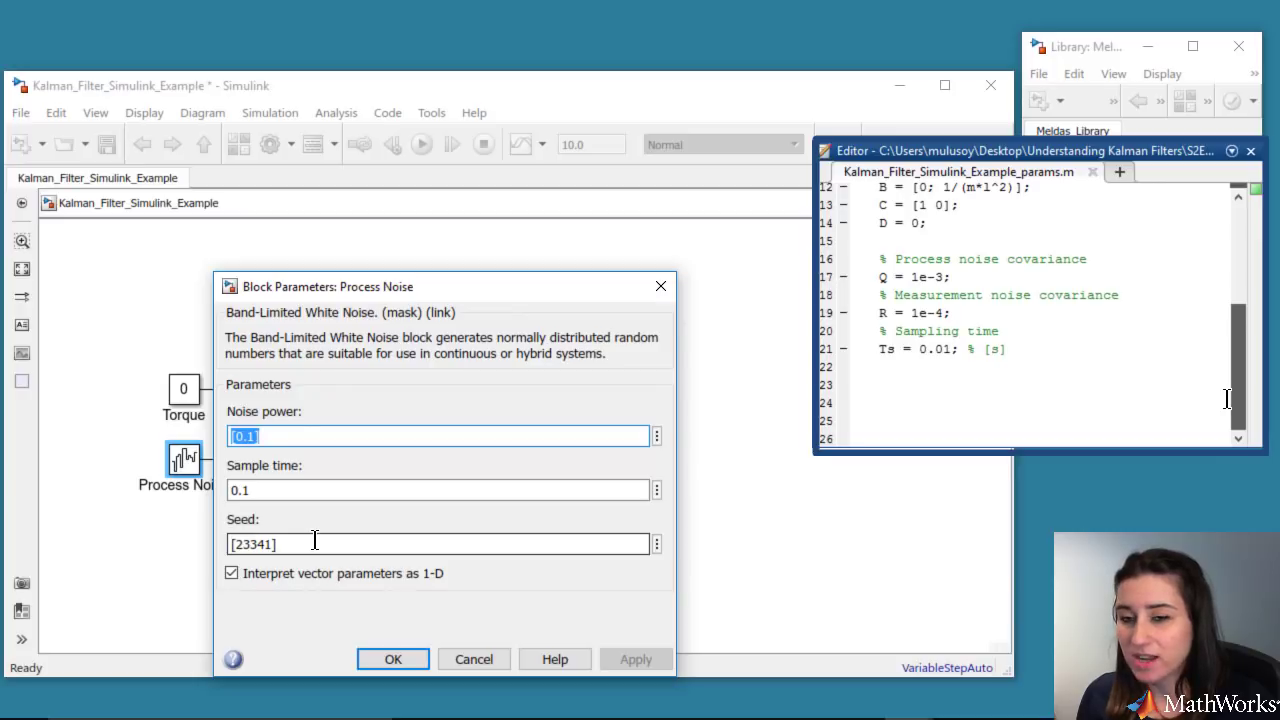
text(Q*Ts)
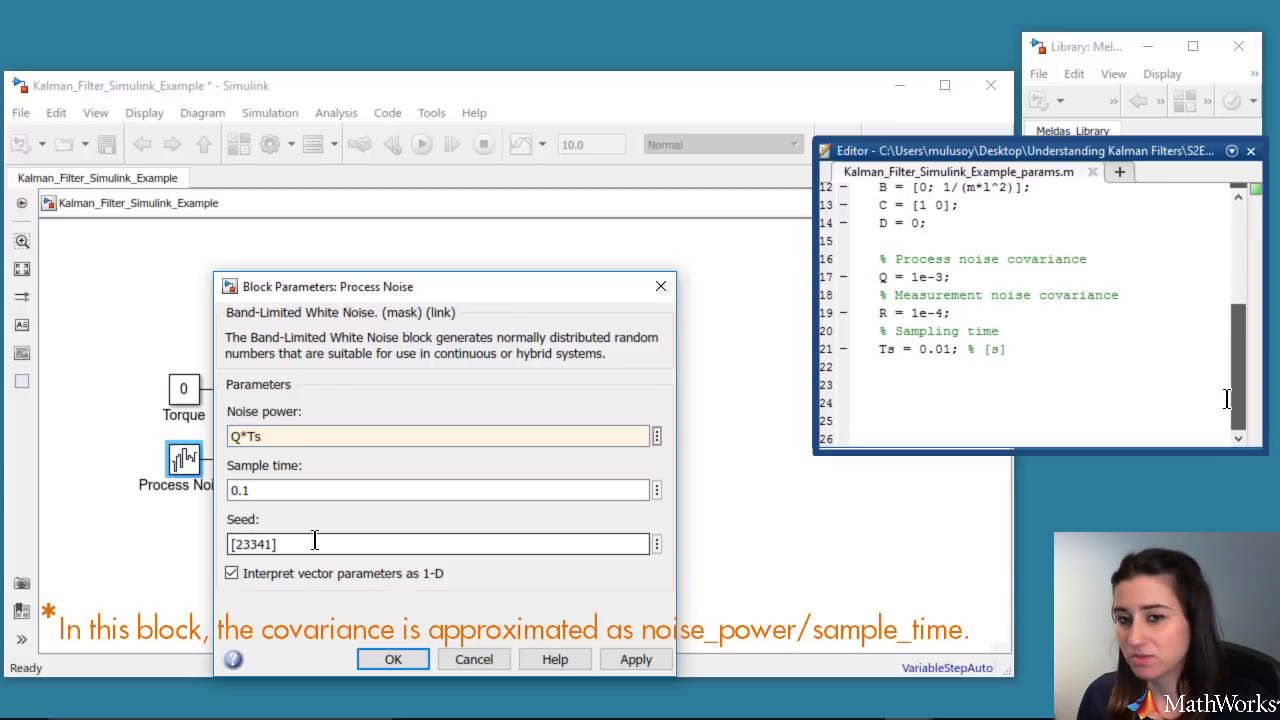
key(Tab)
text(Ts)
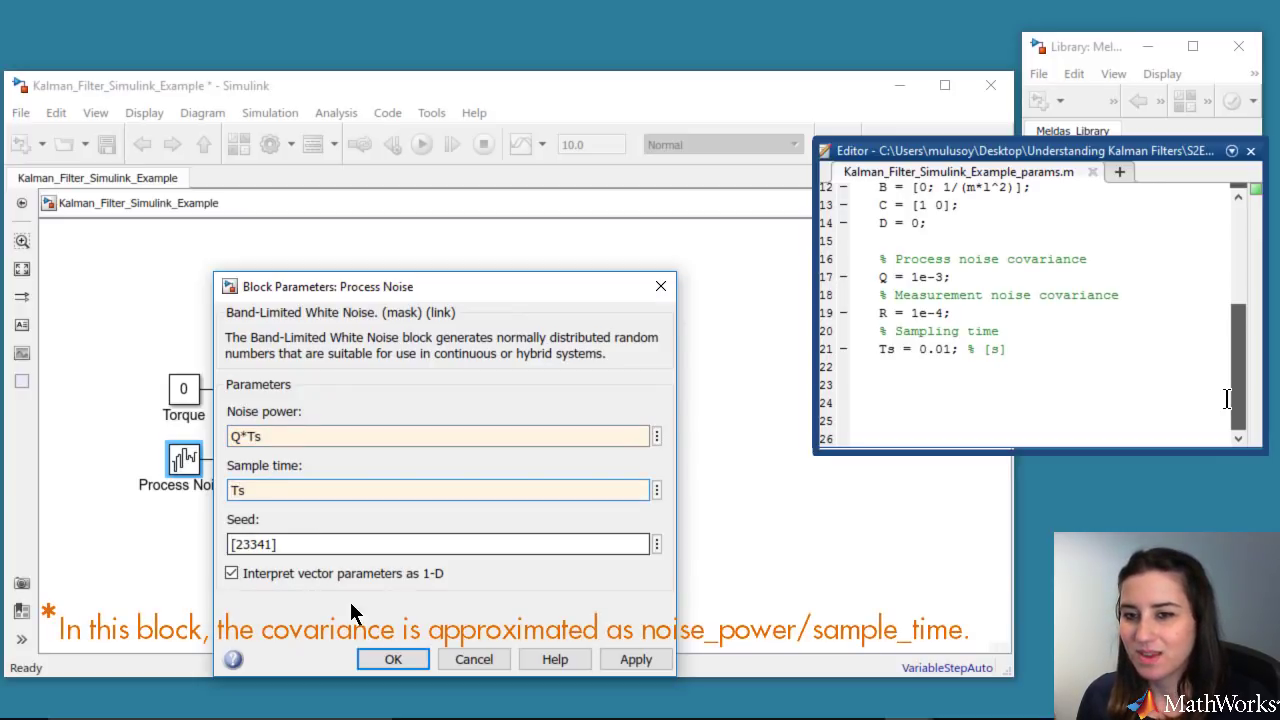
click(393, 660)
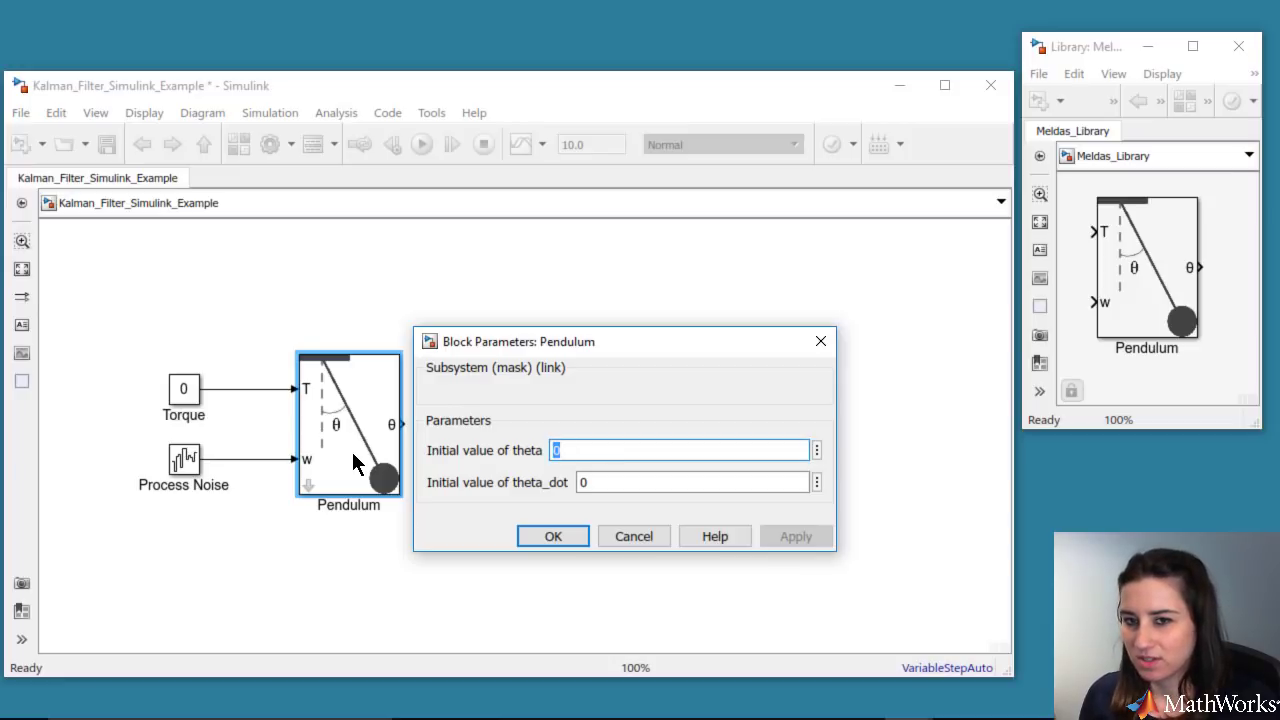
text(pi/18)
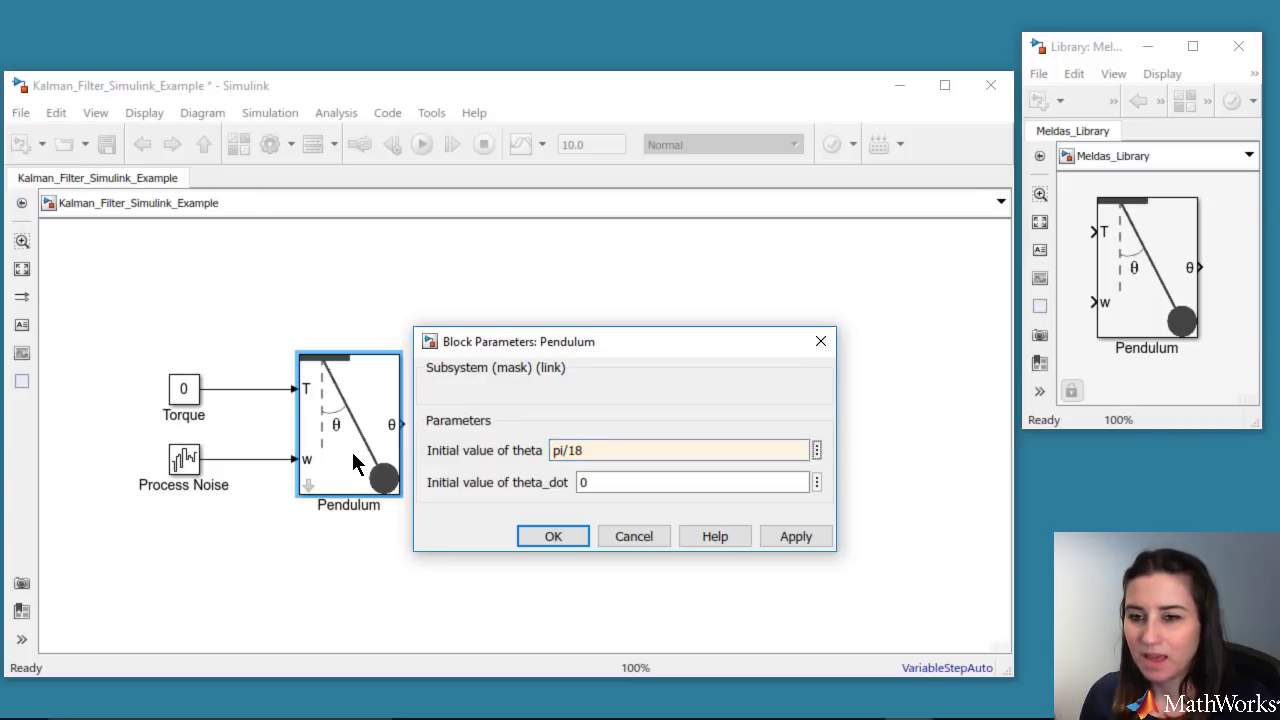
key(Tab)
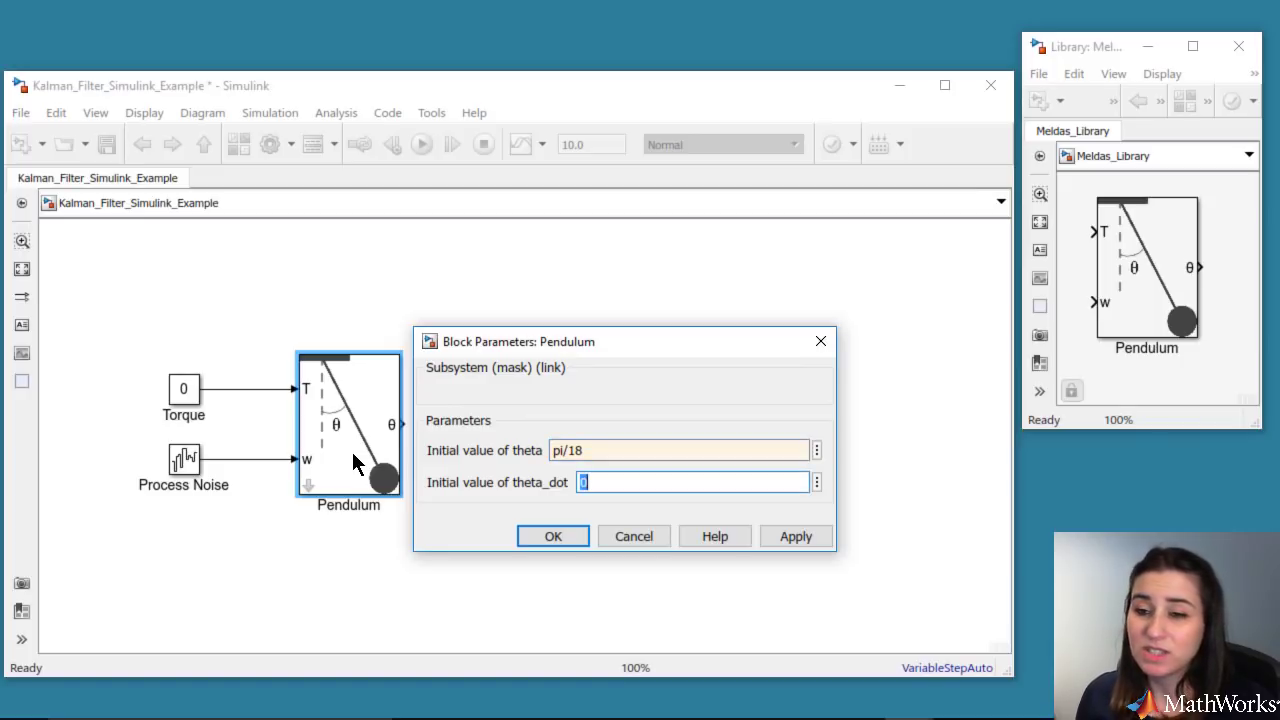
Step: Confirm the Pendulum's initial angle and label its θ output line 'Actual theta'
click(549, 538)
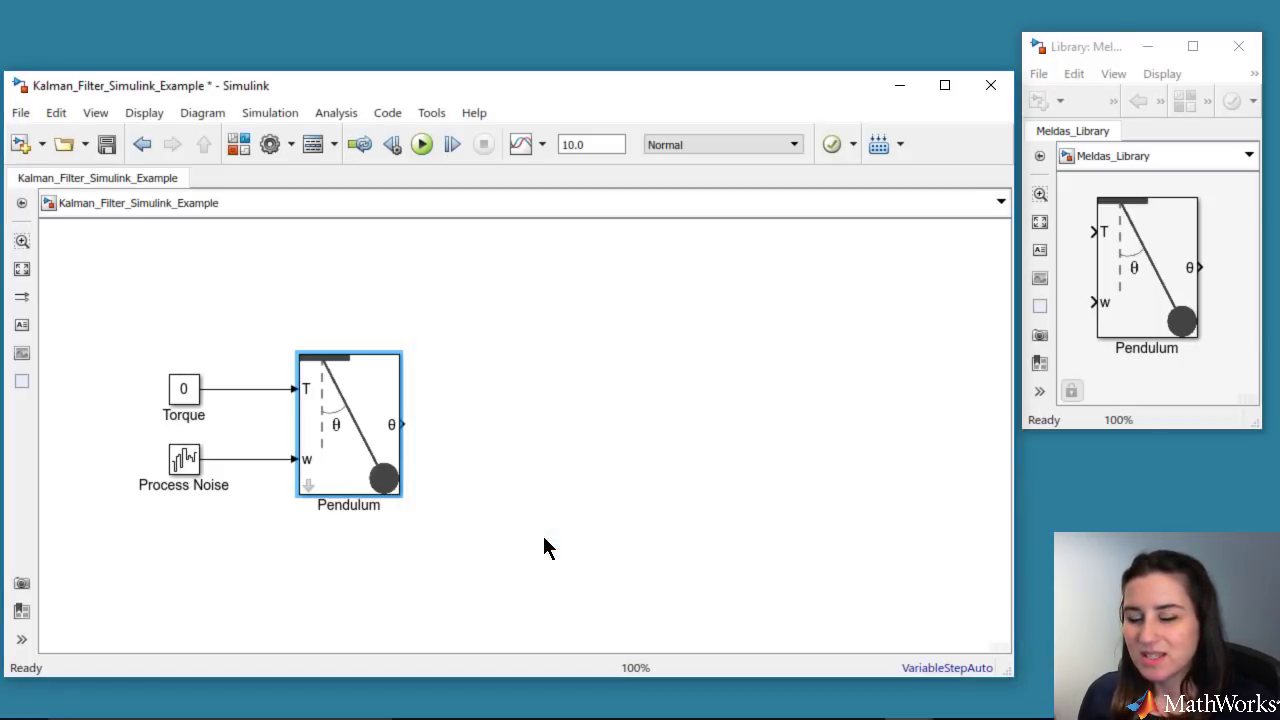
drag(414, 430, 545, 424)
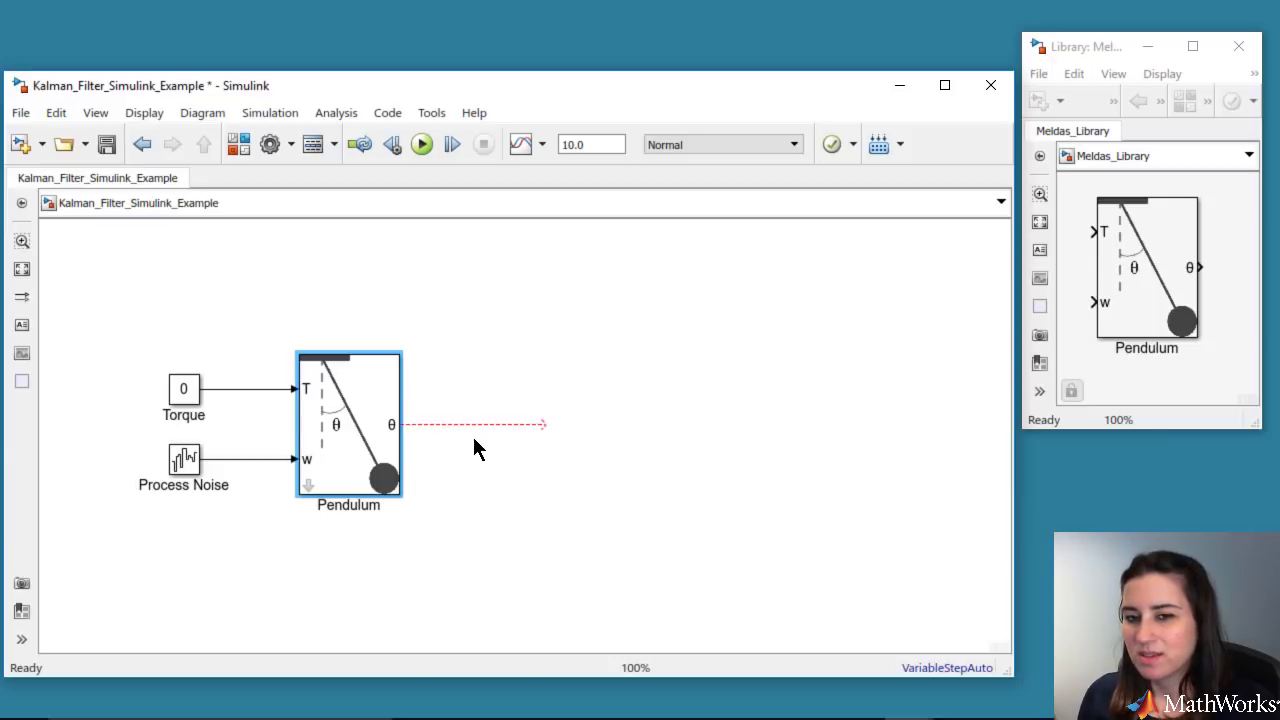
click(466, 421)
text(Actual theta)
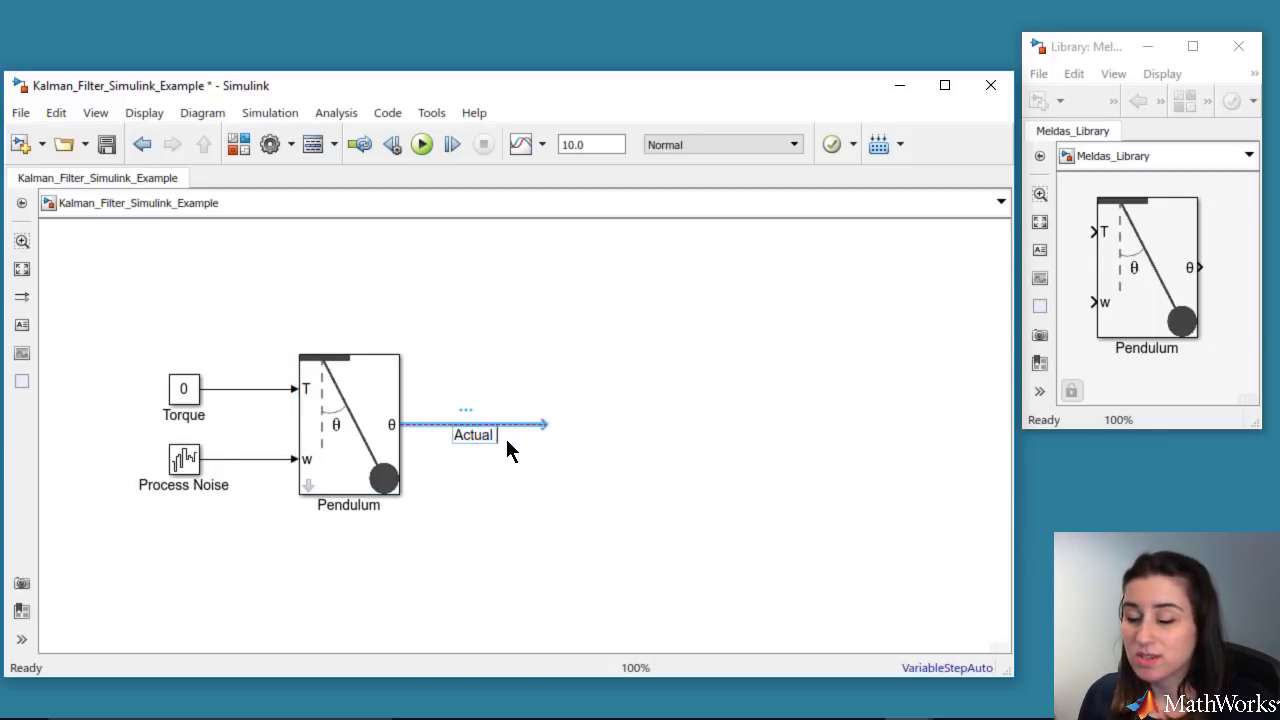
click(537, 337)
Step: Add a Band-Limited White Noise block and rename it 'Measurement Noise'
double_click(537, 333)
text(band)
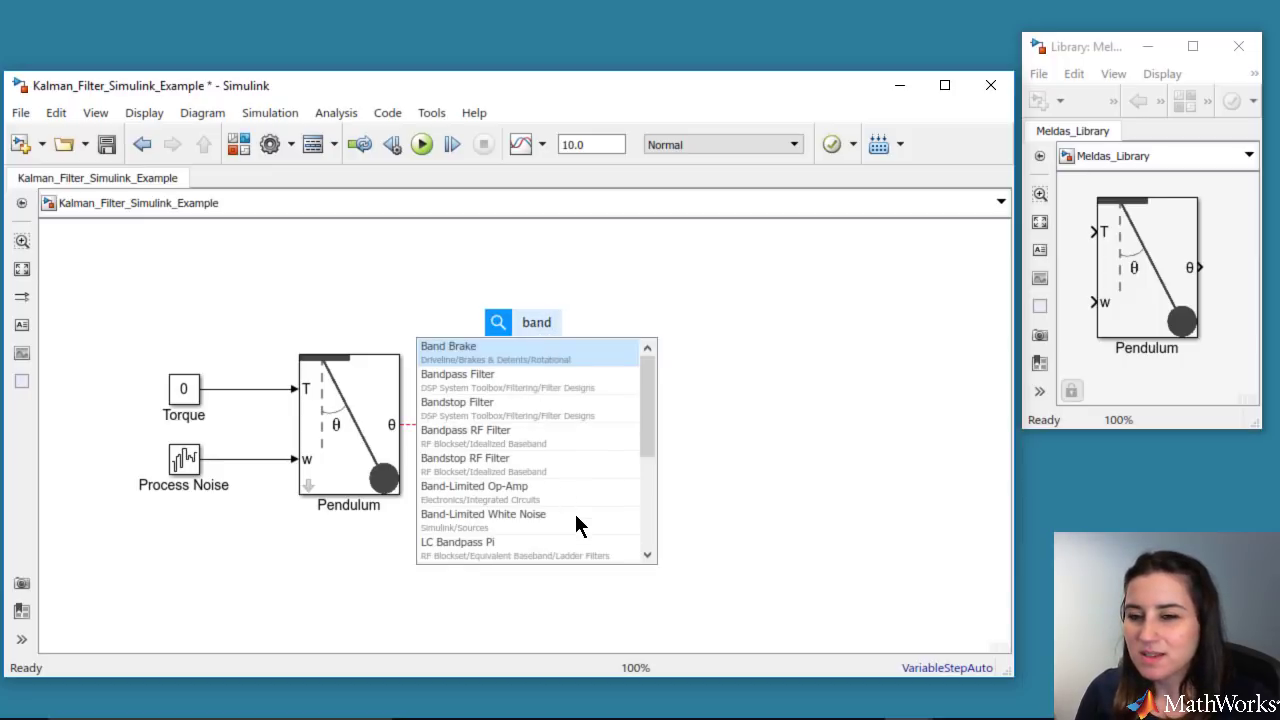
click(580, 525)
double_click(535, 358)
text(Me)
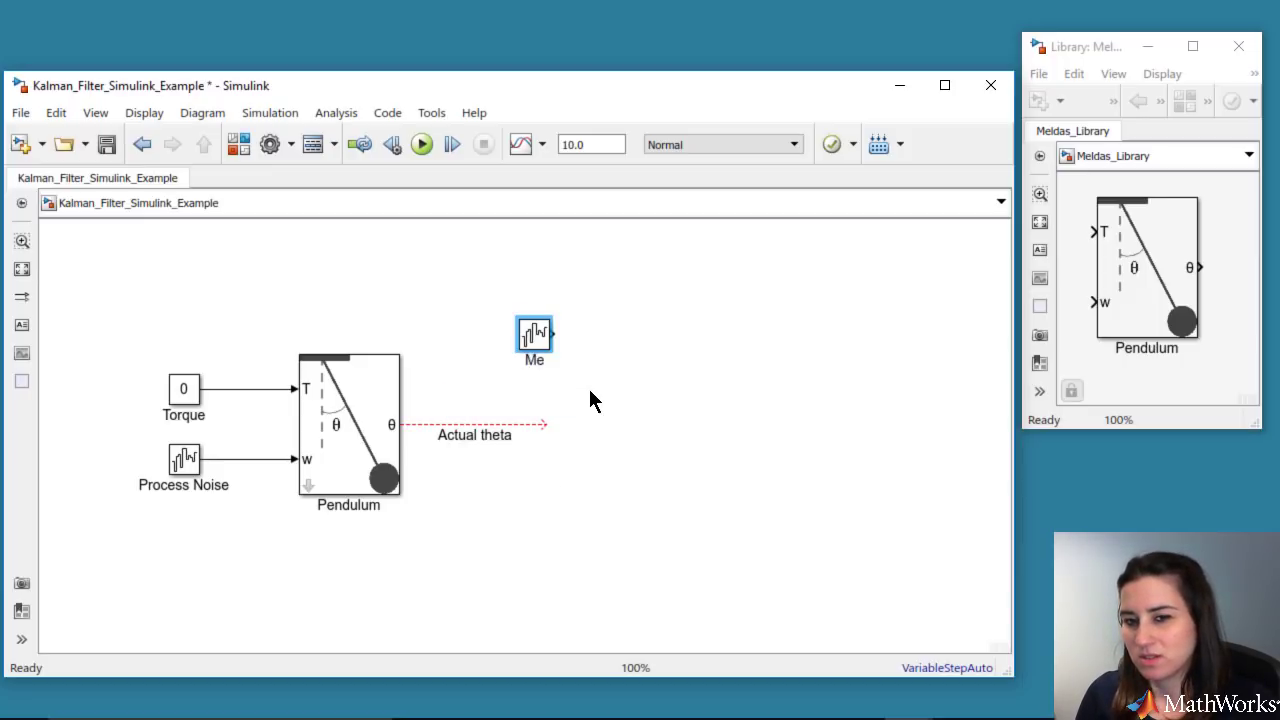
text(asurement)
key(Return)
text(Noise)
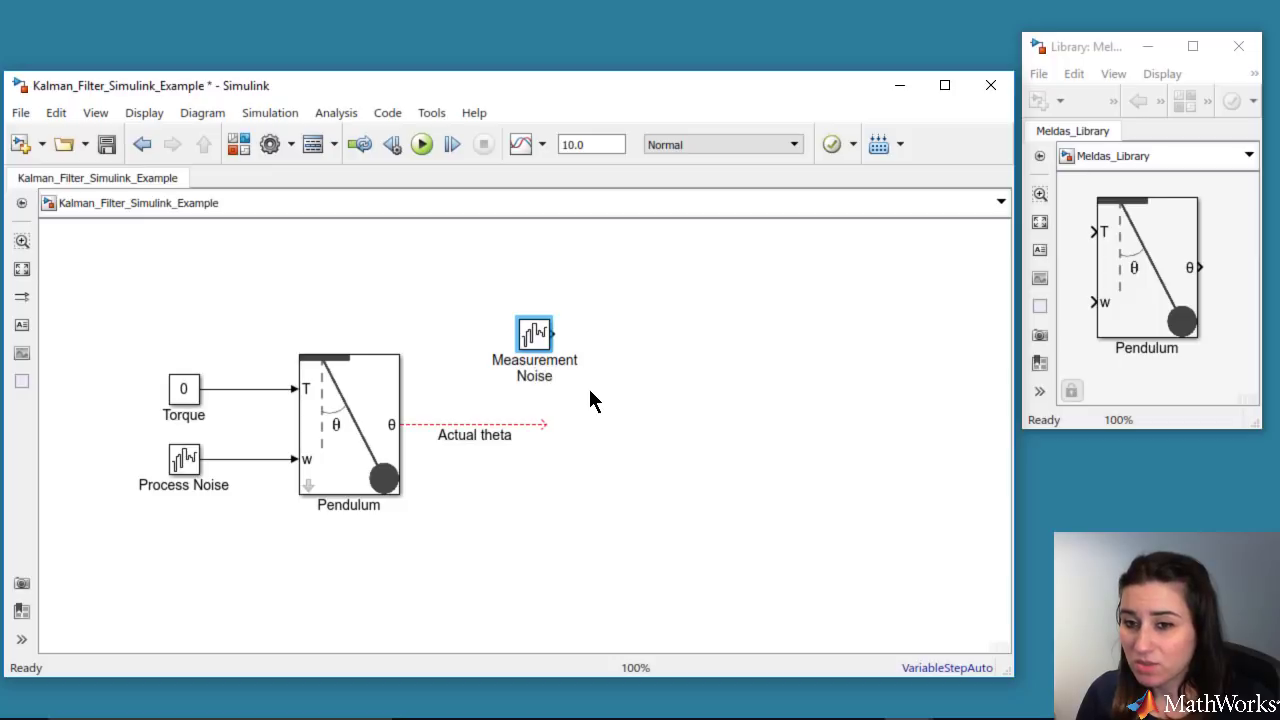
click(589, 399)
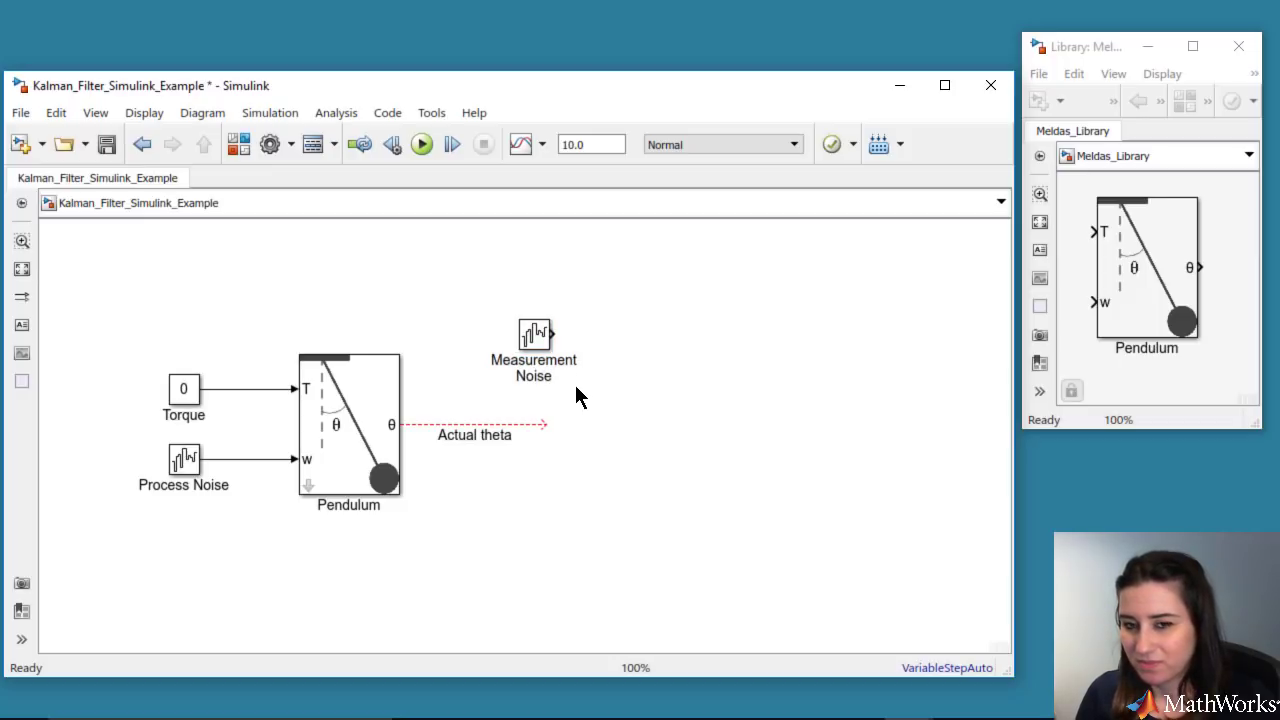
click(538, 343)
Step: Set Measurement Noise to noise power R*Ts, sample time Ts and seed [12345]
double_click(538, 343)
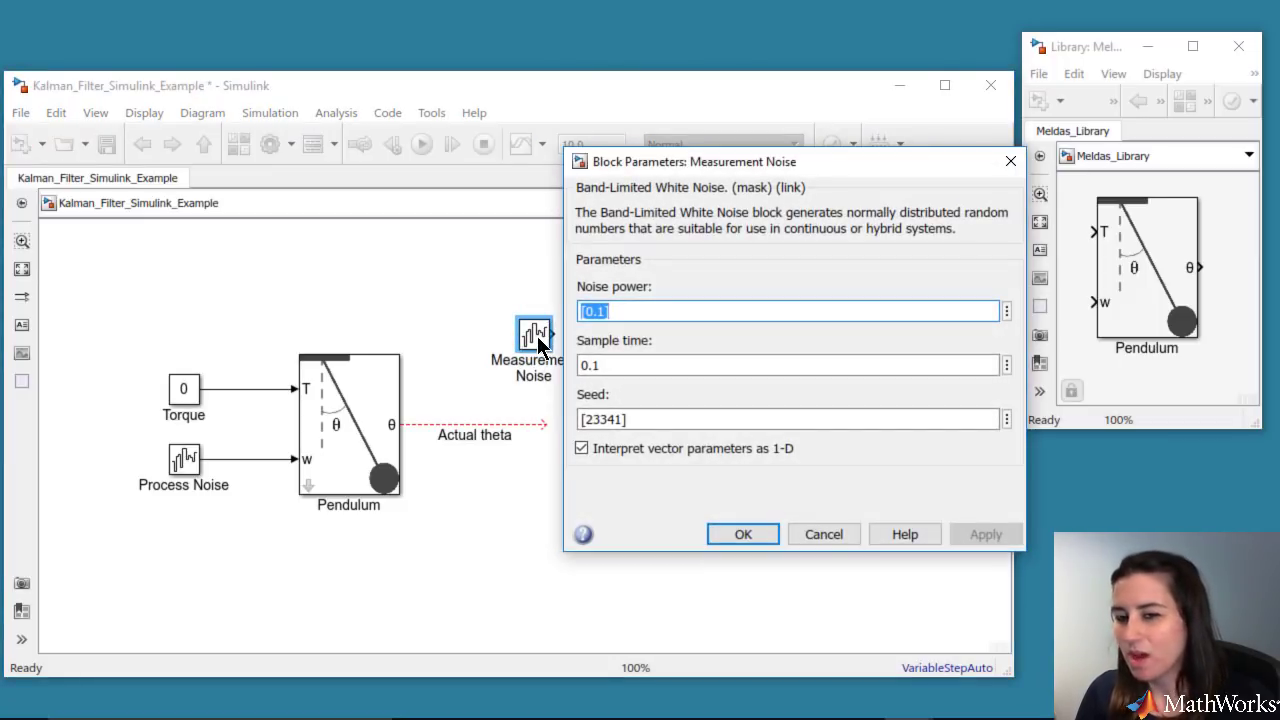
text(R*Ts)
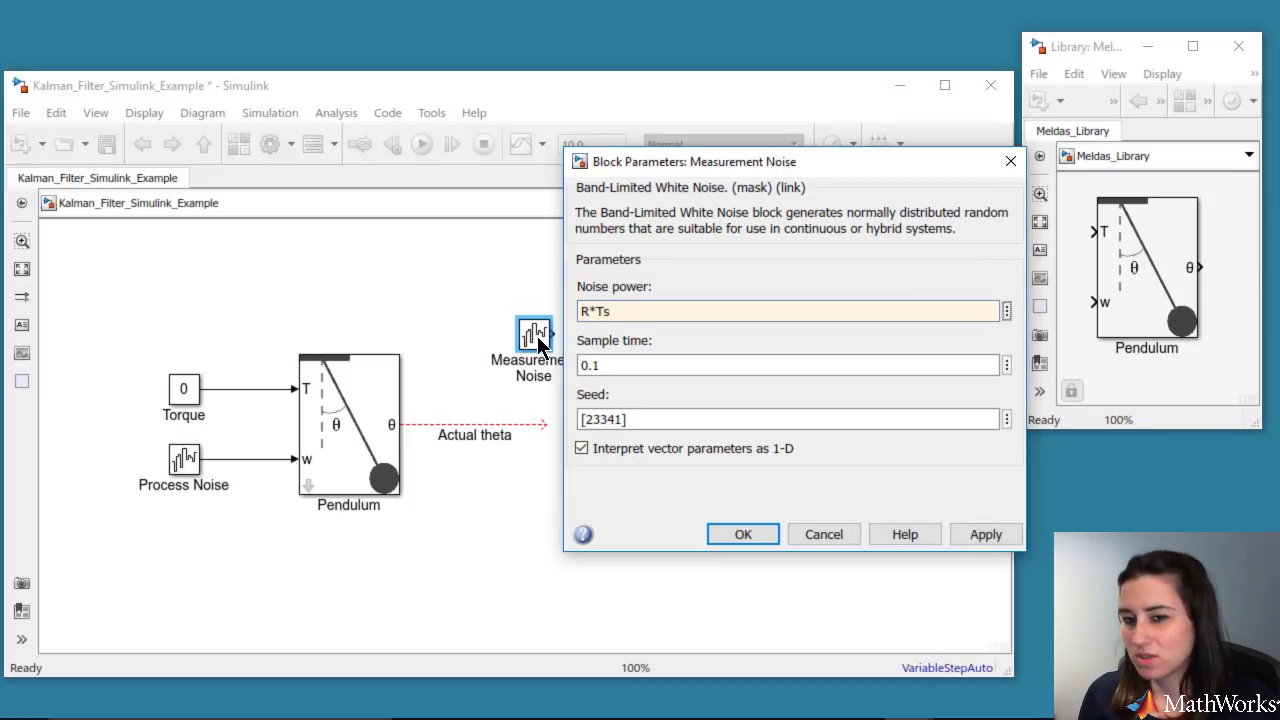
key(Tab)
text(Ts)
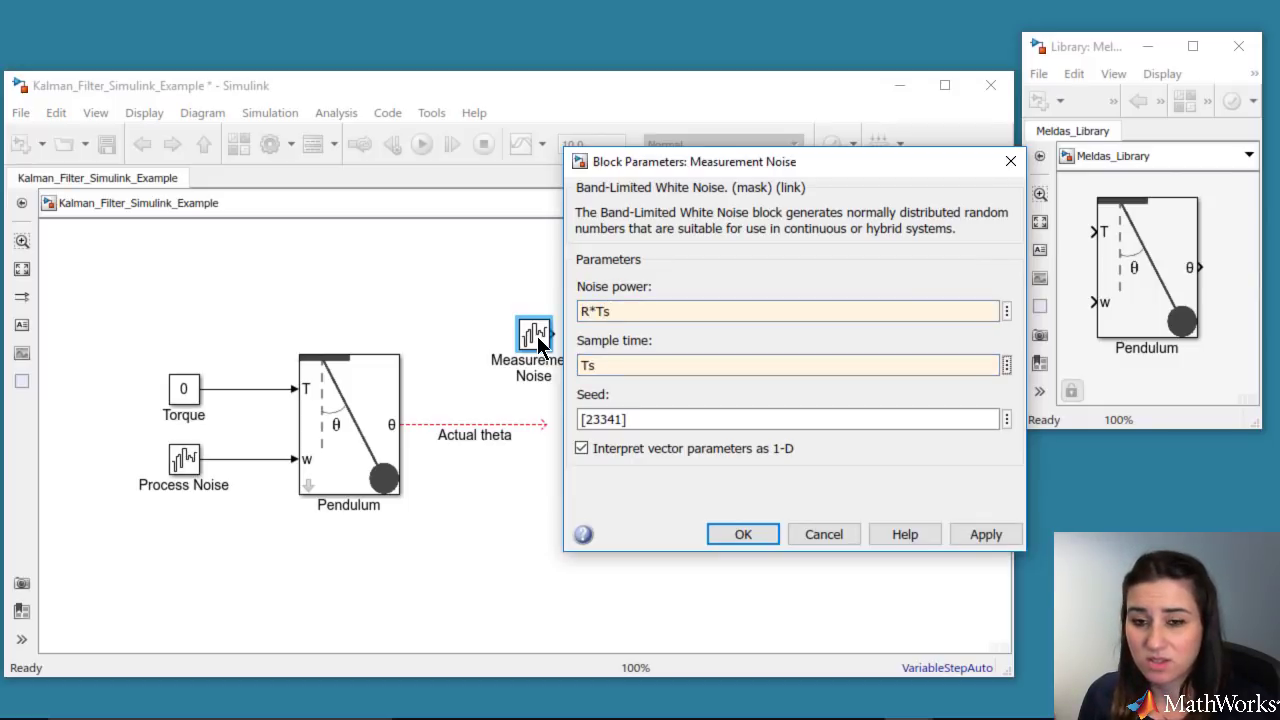
key(Tab)
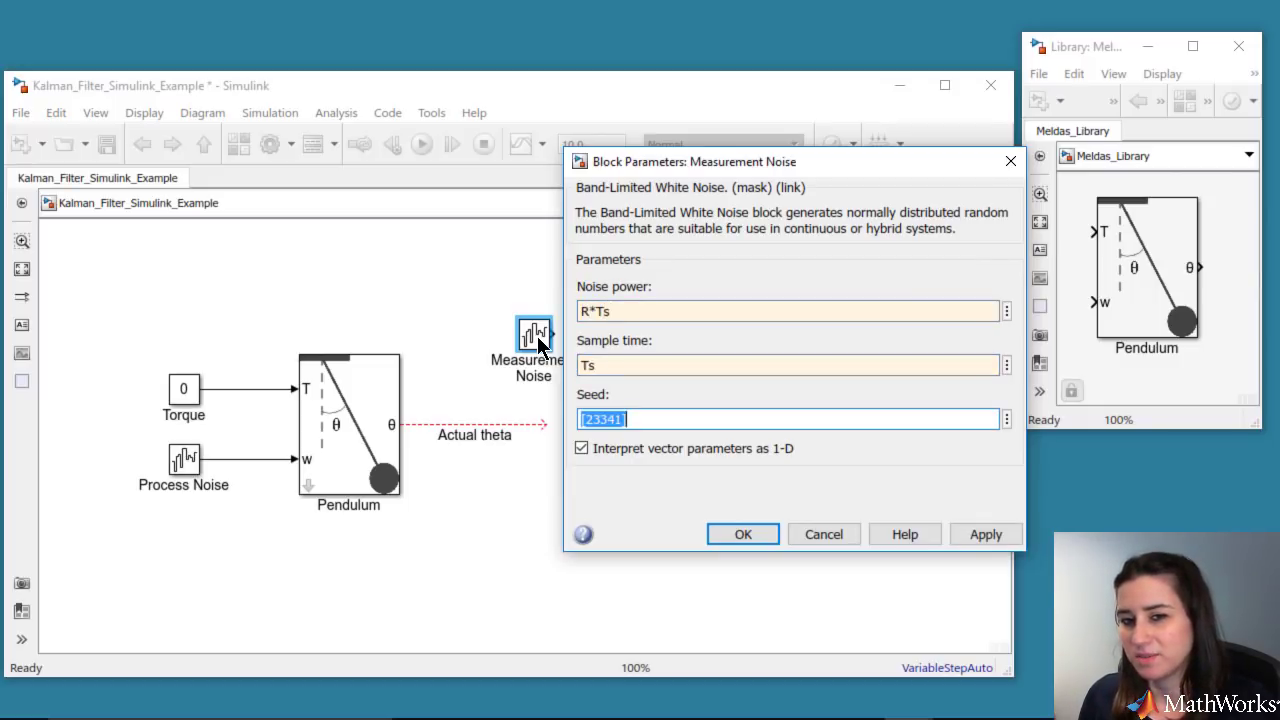
text([12345])
key(Return)
Step: Add a Sum block on the Actual theta line, wire in Measurement Noise, and label the output 'Measured theta'
double_click(595, 437)
text(sum)
key(Return)
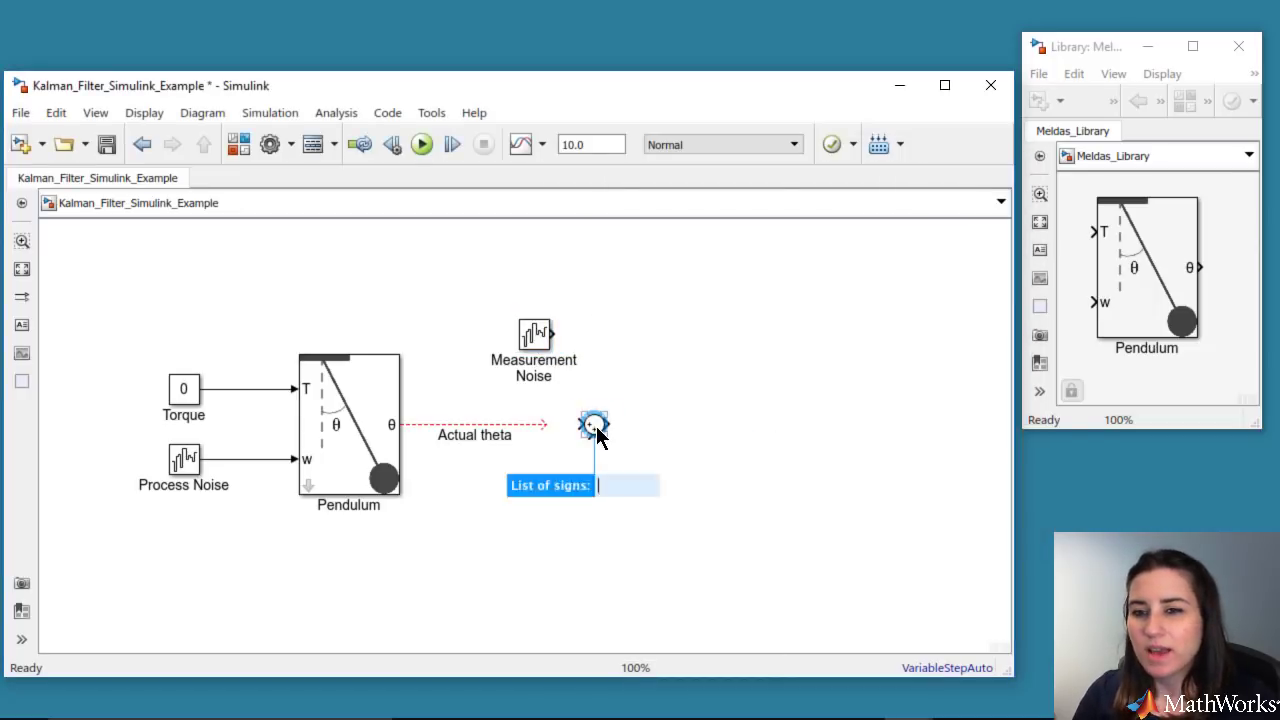
double_click(594, 429)
key(Return)
mouse_move(594, 412)
mouse_down()
mouse_move(549, 335)
mouse_move(749, 424)
mouse_up()
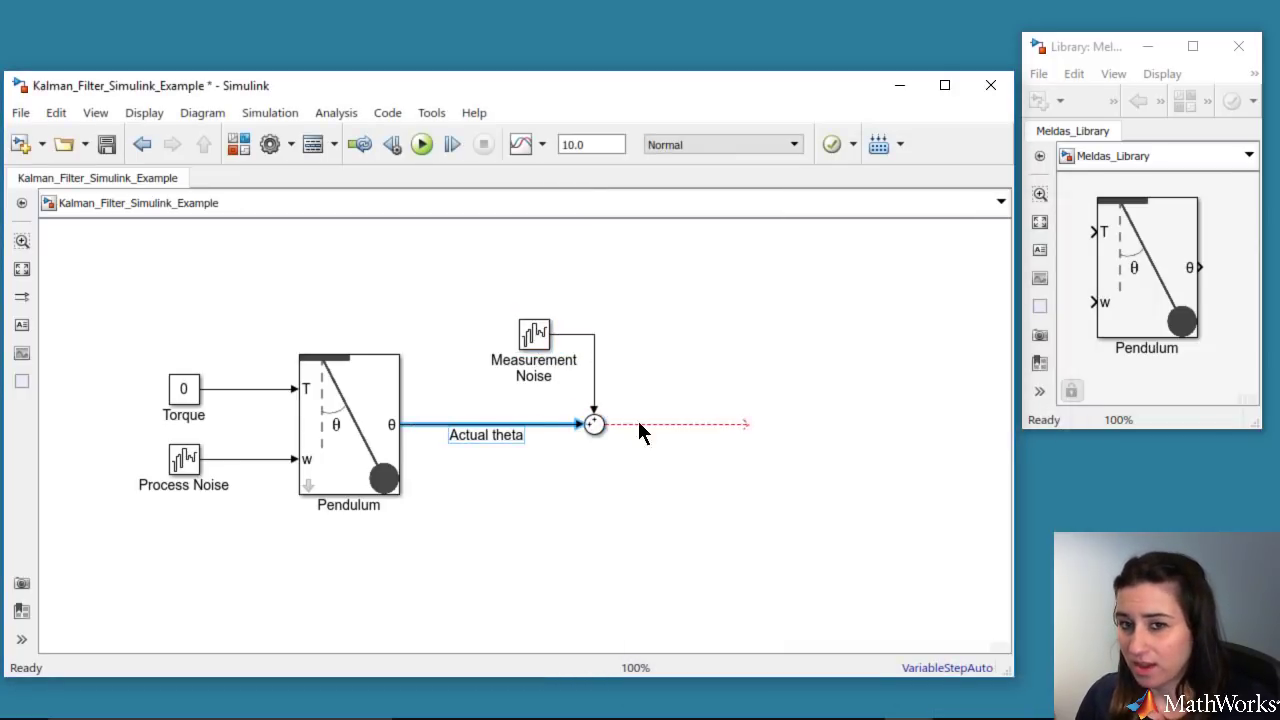
double_click(643, 430)
text(Measured theta)
click(774, 462)
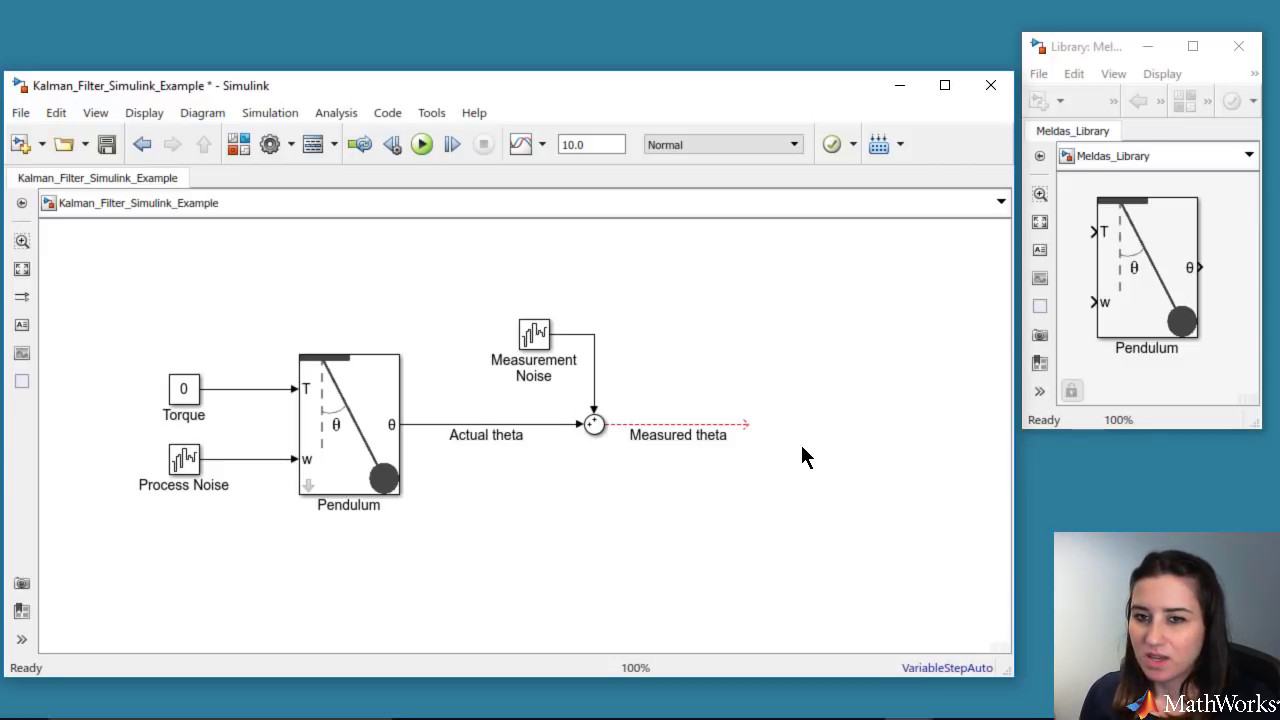
Step: Insert a Kalman Filter block at the Measured theta line end and connect Torque to its u input
double_click(801, 446)
text(Kalman)
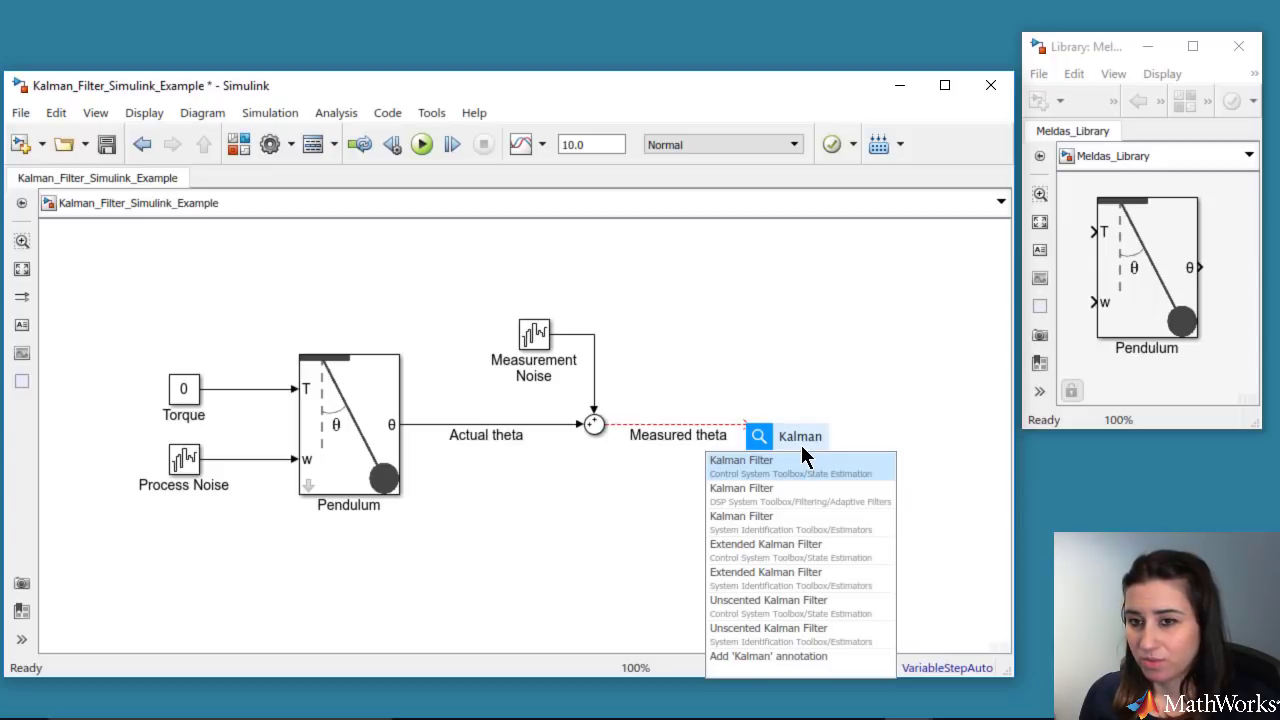
key(Return)
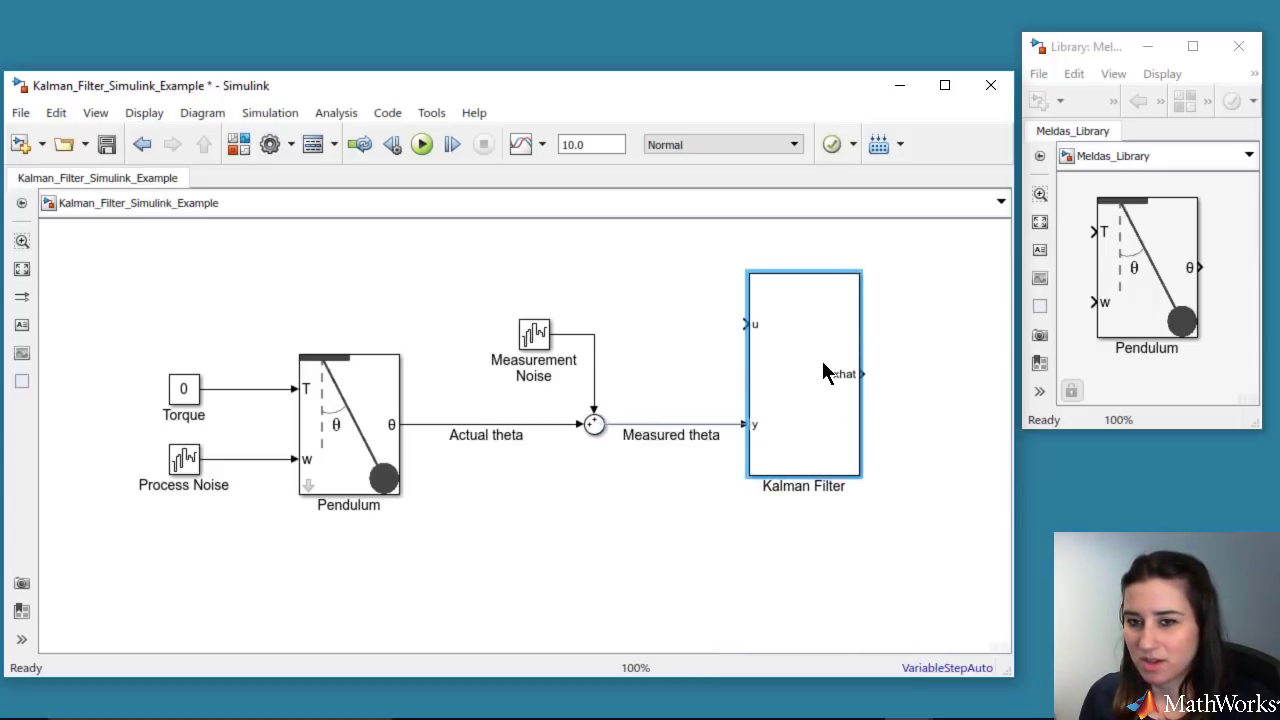
drag(745, 324, 244, 388)
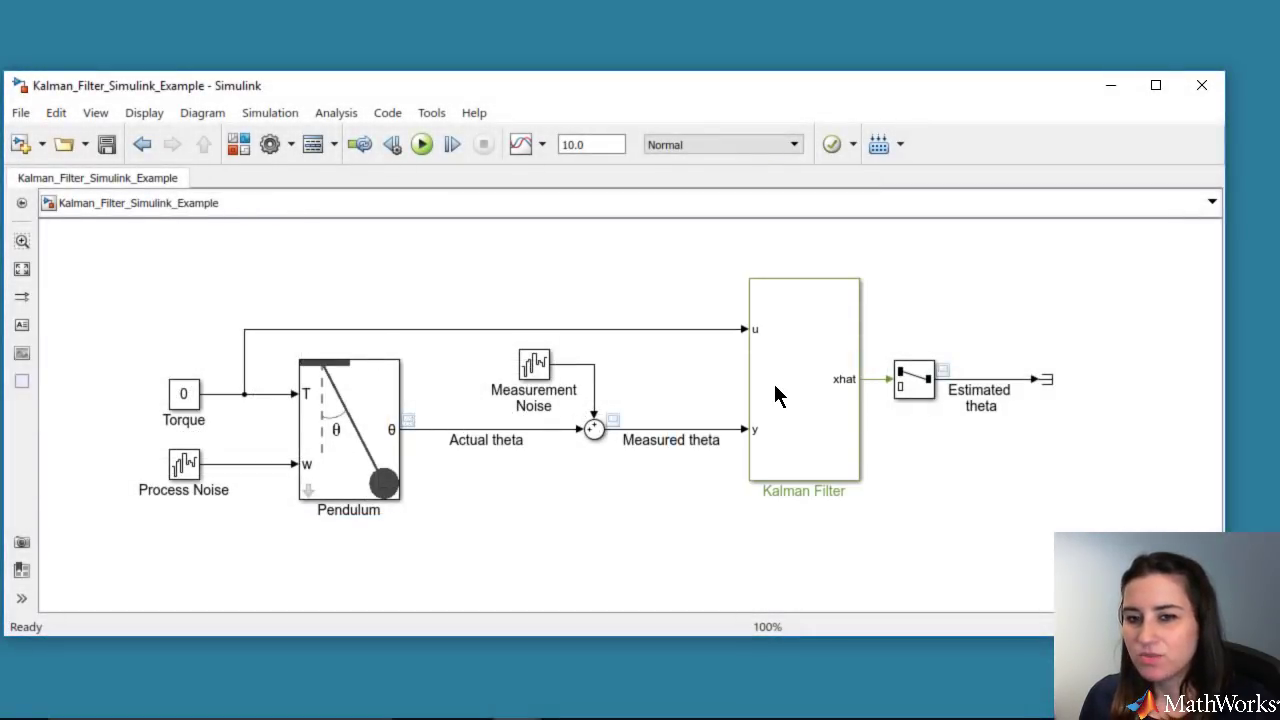
Step: Set the Kalman Filter to Continuous-Time with model source as individual A, B, C, D matrices
double_click(776, 395)
click(340, 181)
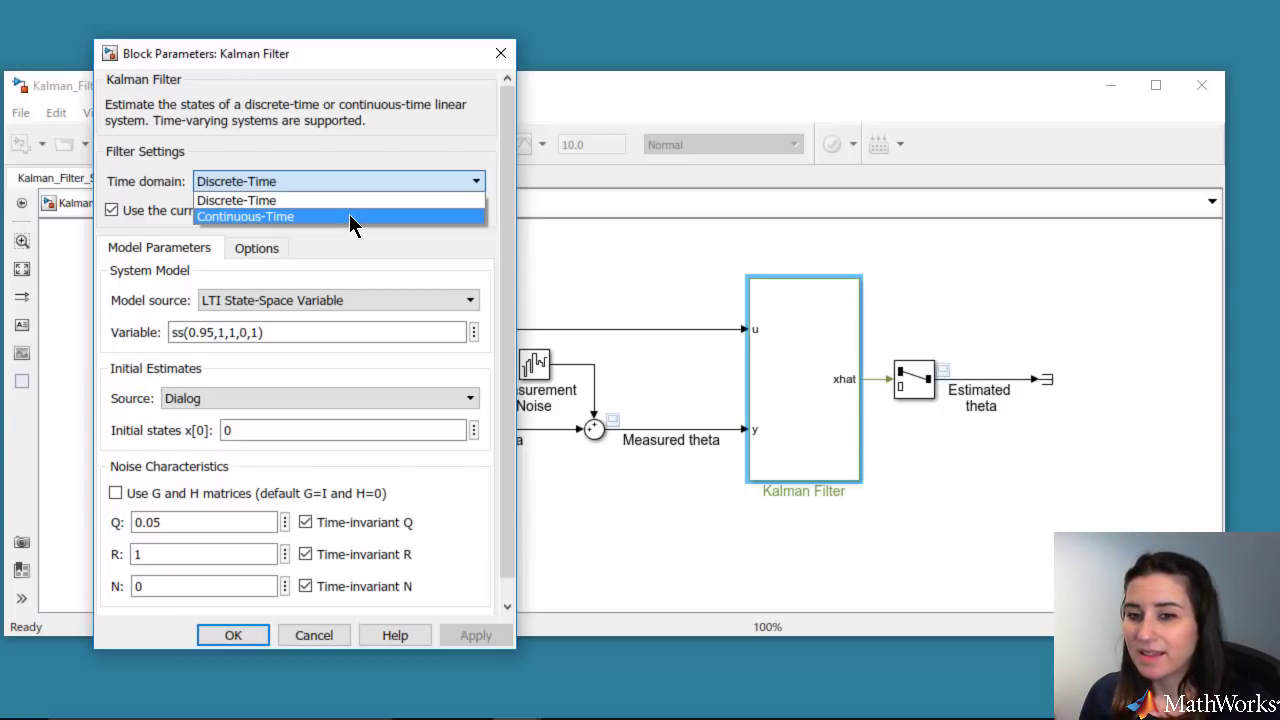
click(349, 214)
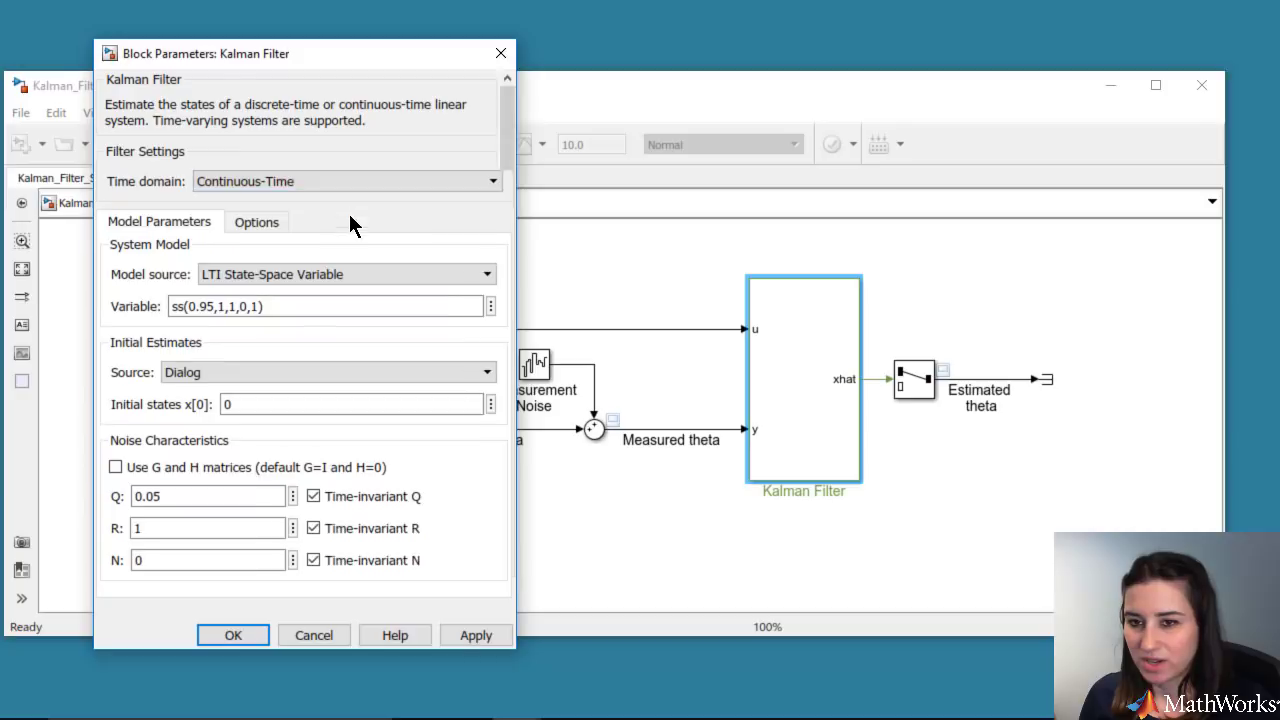
click(356, 278)
click(364, 305)
Step: Enter the variables A, B, C and D in the Kalman Filter's matrix fields
double_click(251, 306)
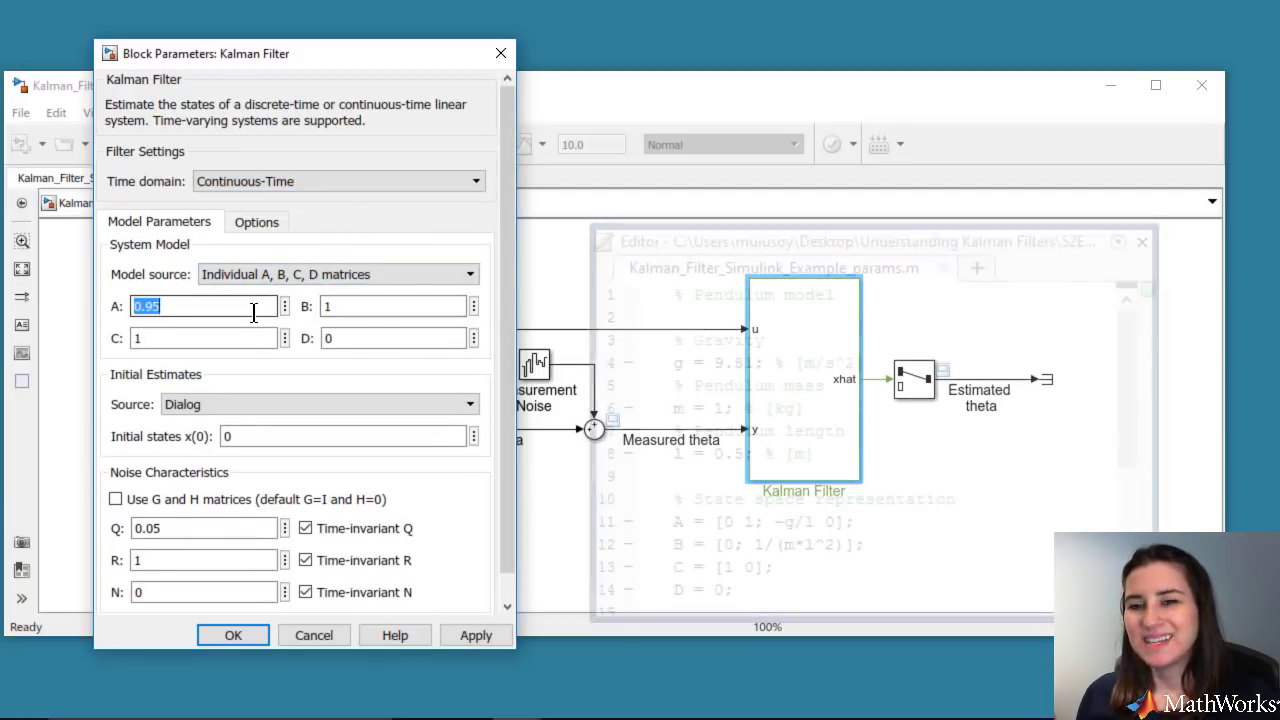
text(A)
key(Tab)
text(B)
key(Tab)
text(C)
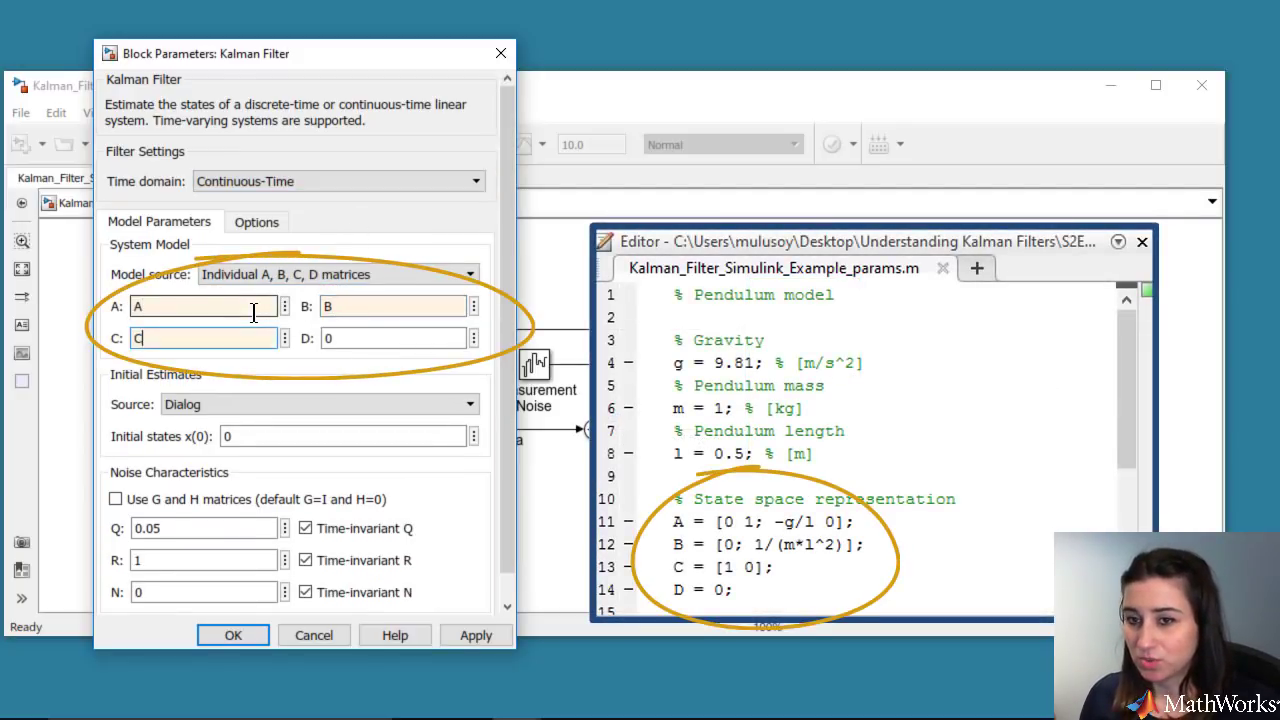
key(Tab)
text(D)
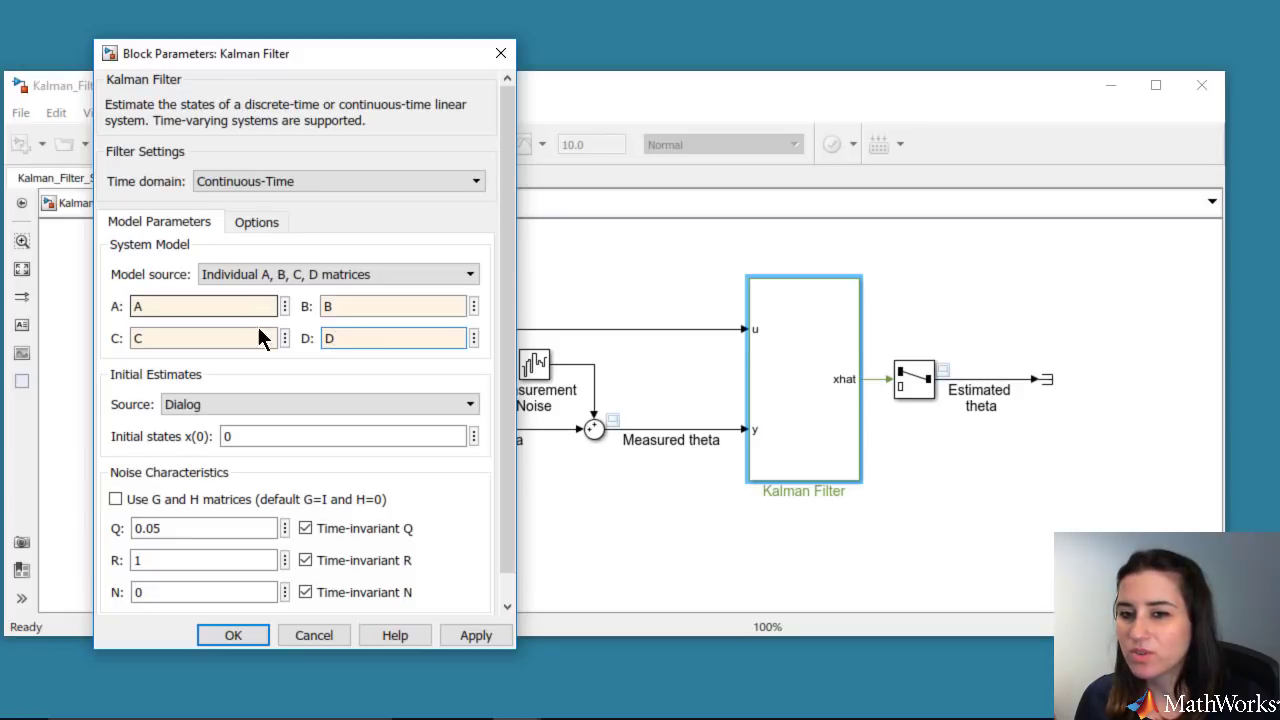
Step: Set the Kalman Filter's initial states to [pi/16 0]
double_click(297, 437)
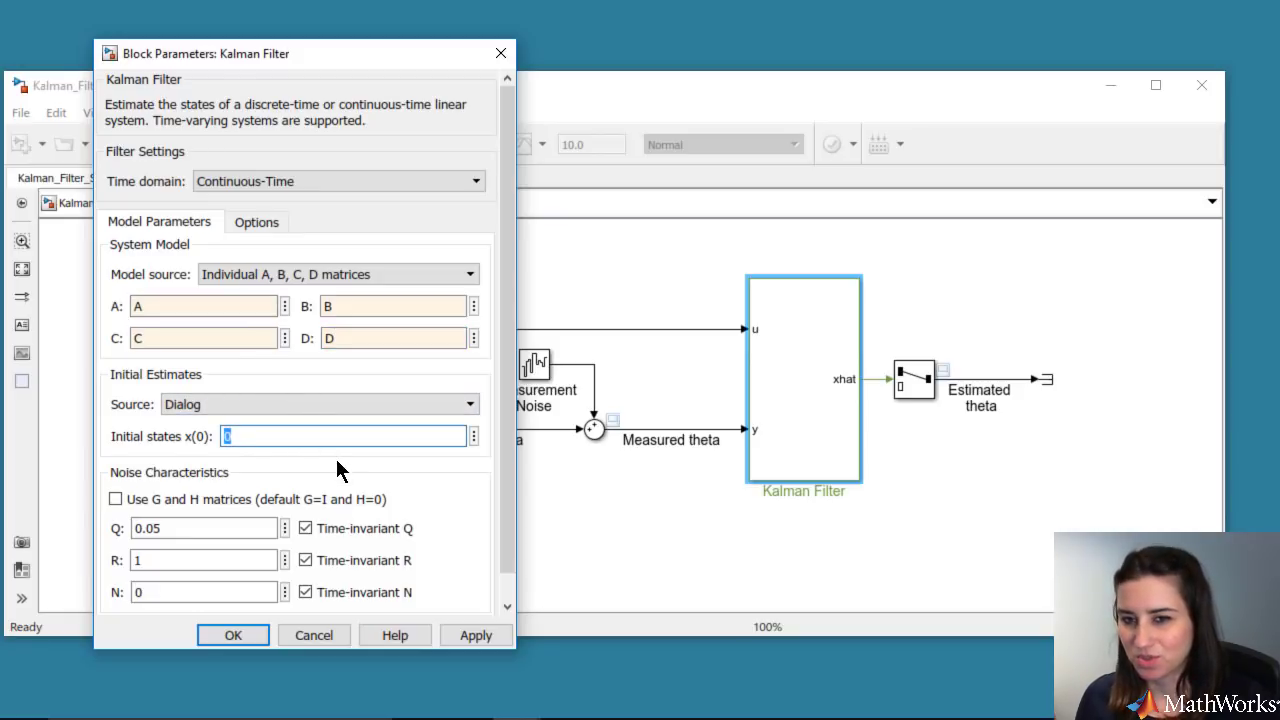
text([])
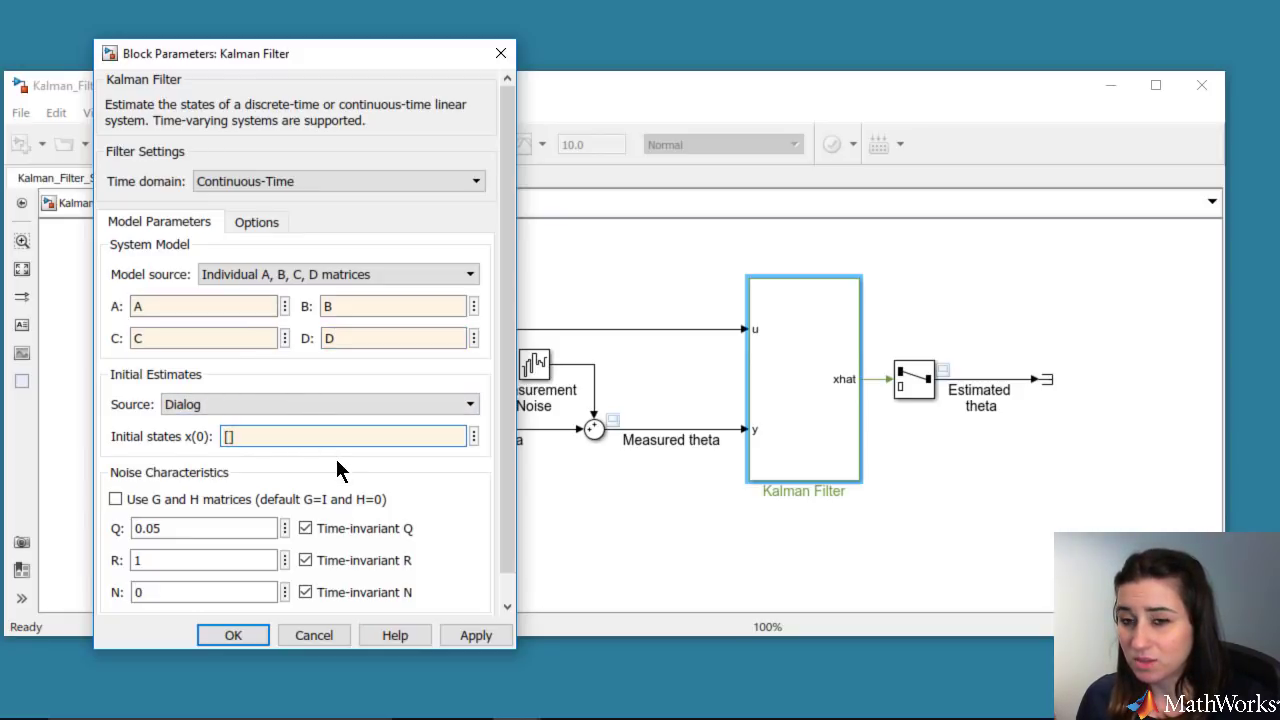
key(Left)
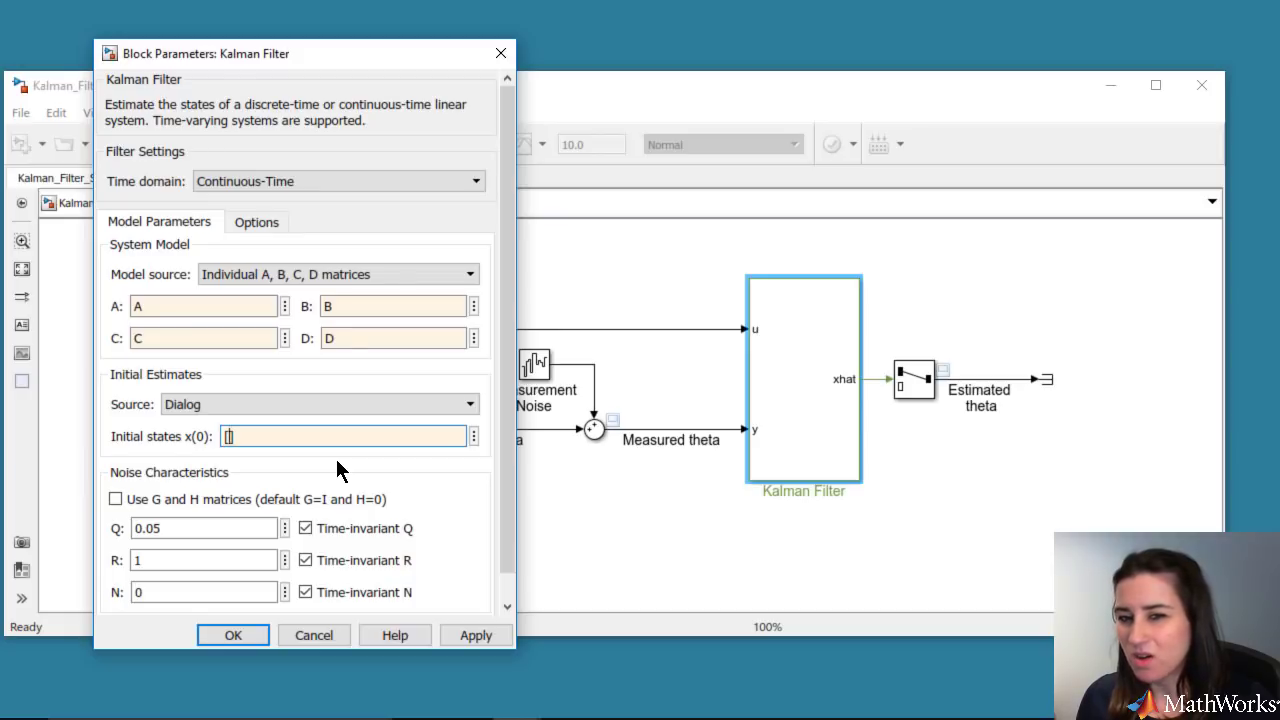
text(pi/16)
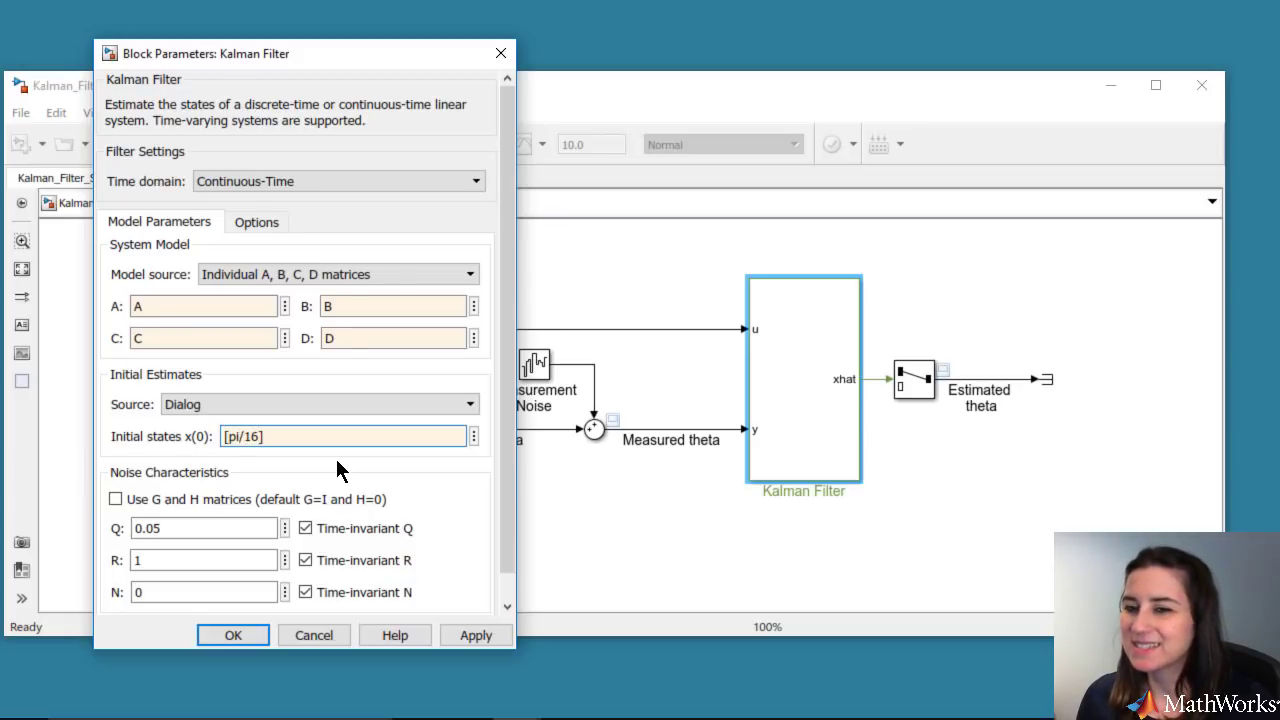
text( 0)
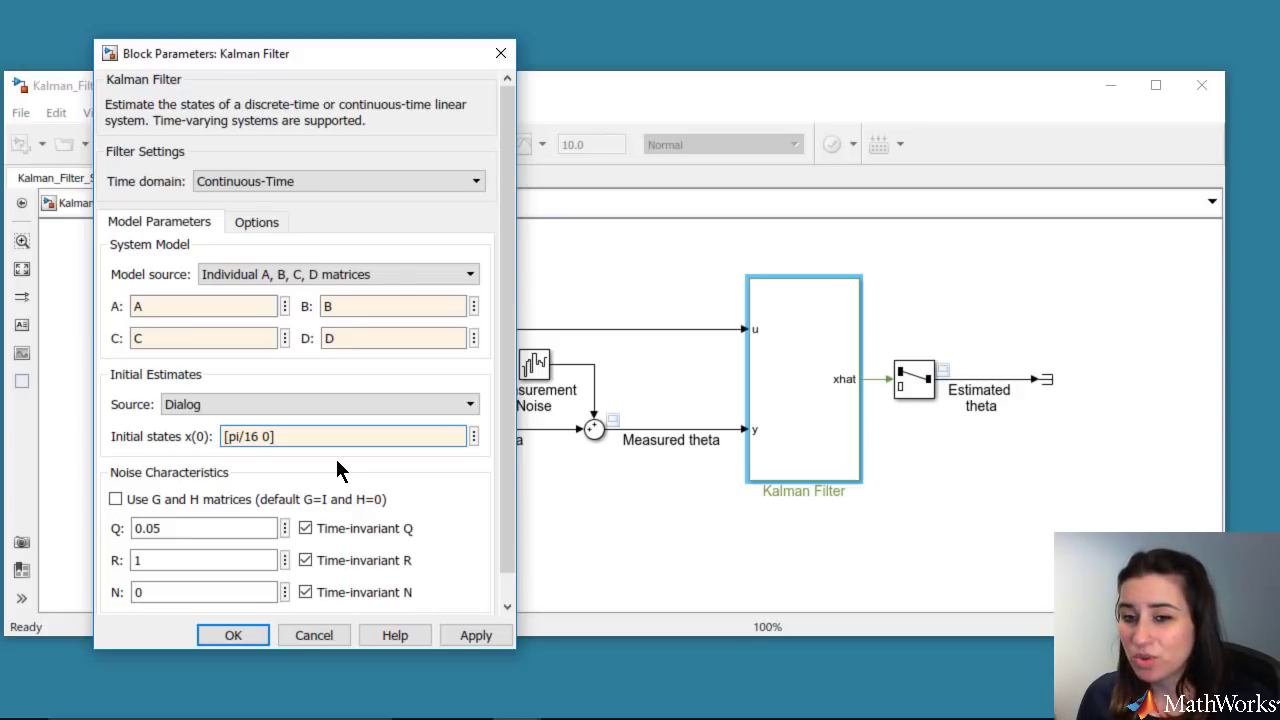
Step: Enter the process noise covariance Q as diag([0 Q])
double_click(257, 527)
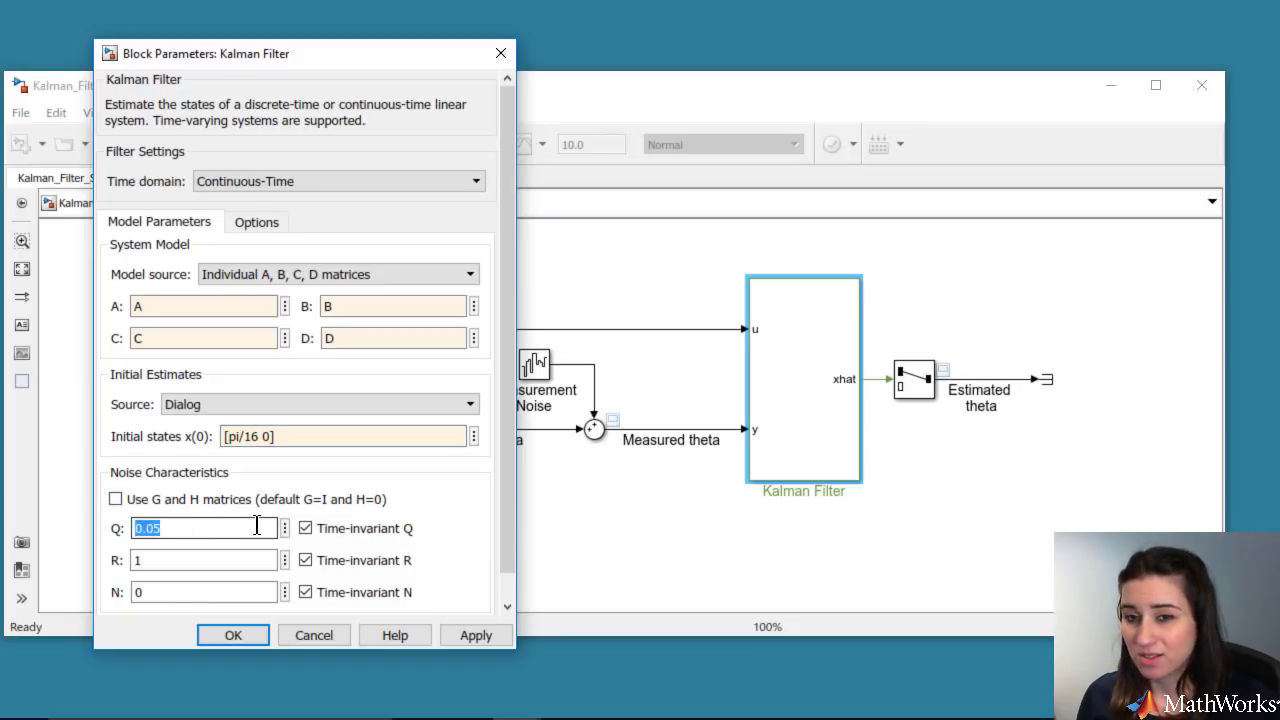
text(diag()
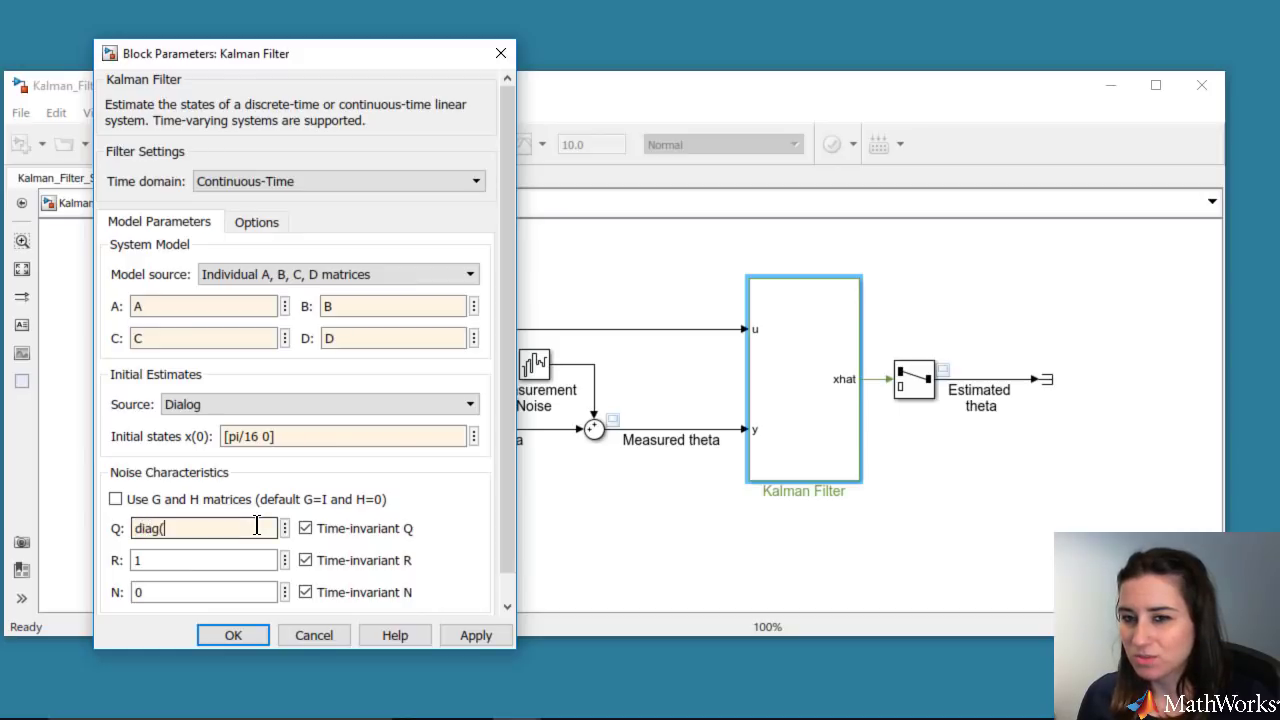
text([]))
key(Left)
key(Left)
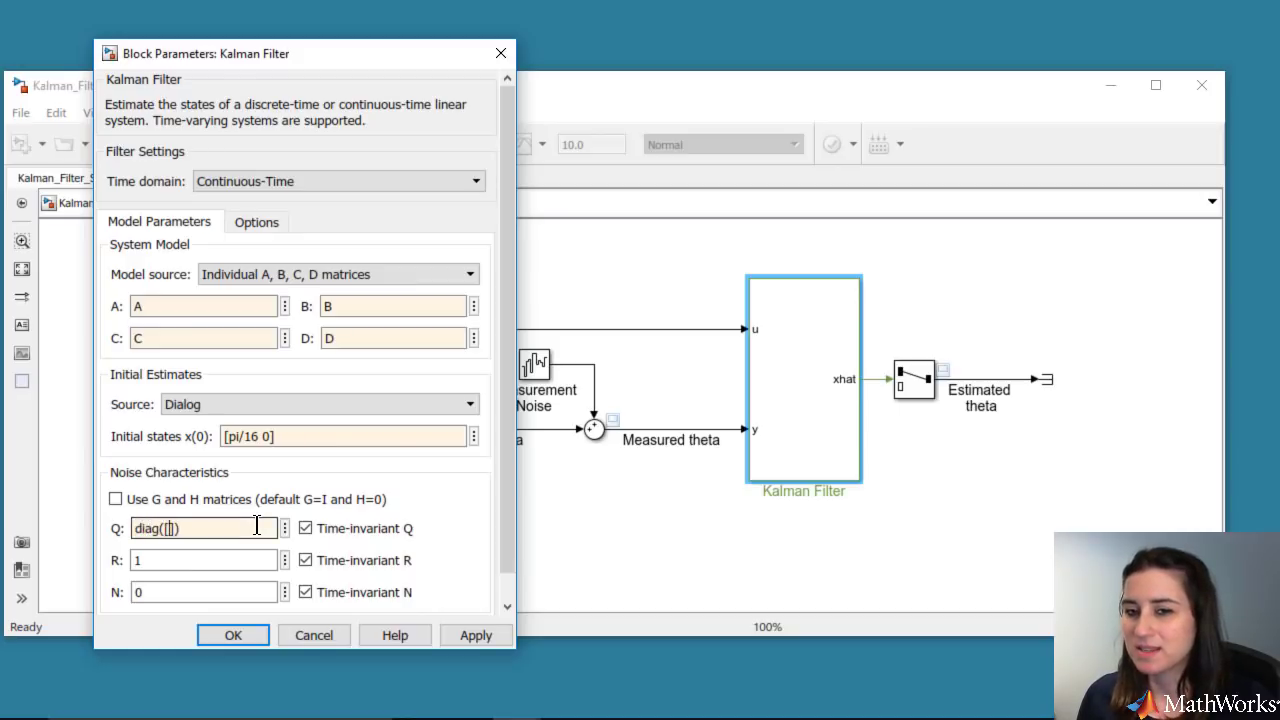
text(0 Q)
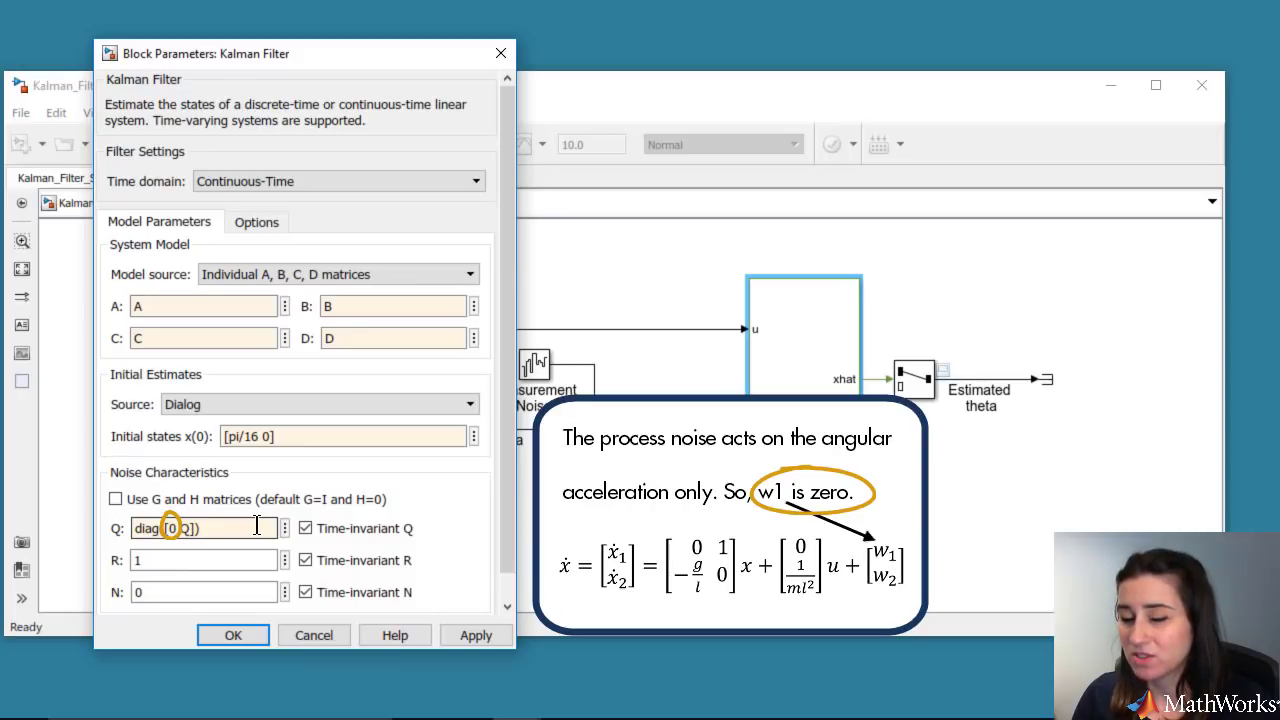
Step: Set measurement noise to R, toggle Time-invariant Q off and back on with Apply, then OK
click(250, 560)
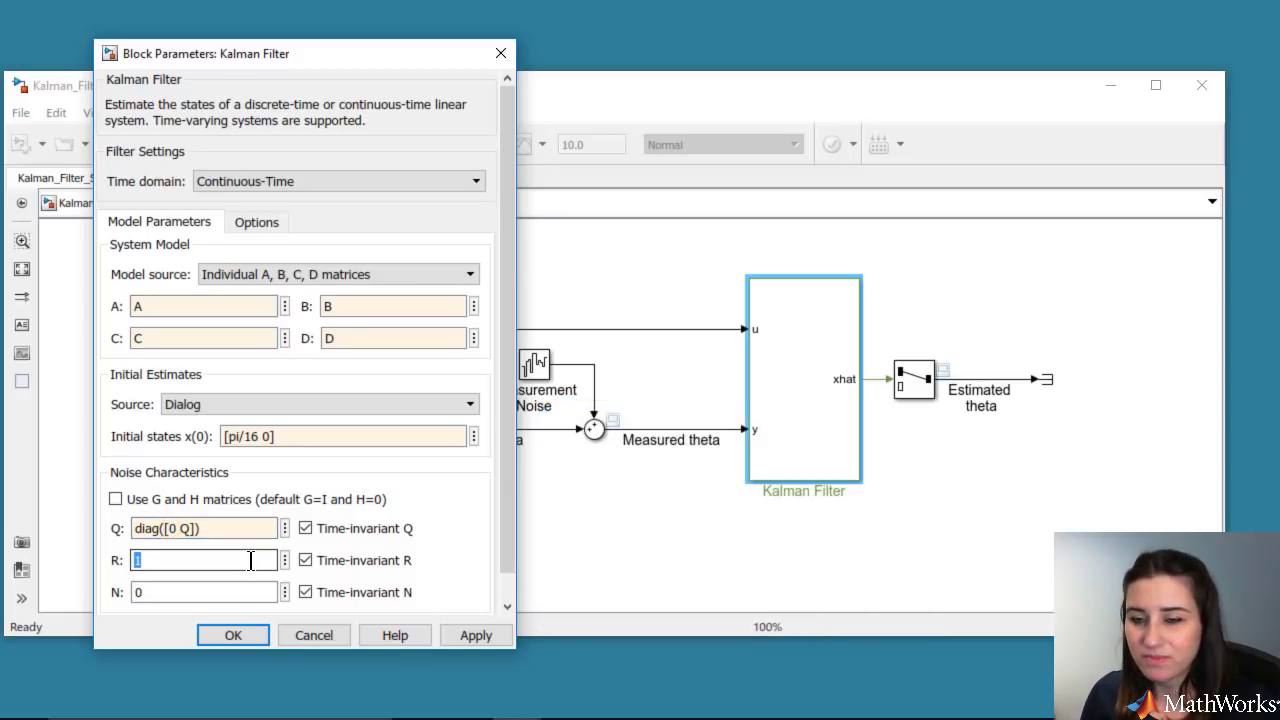
text(R)
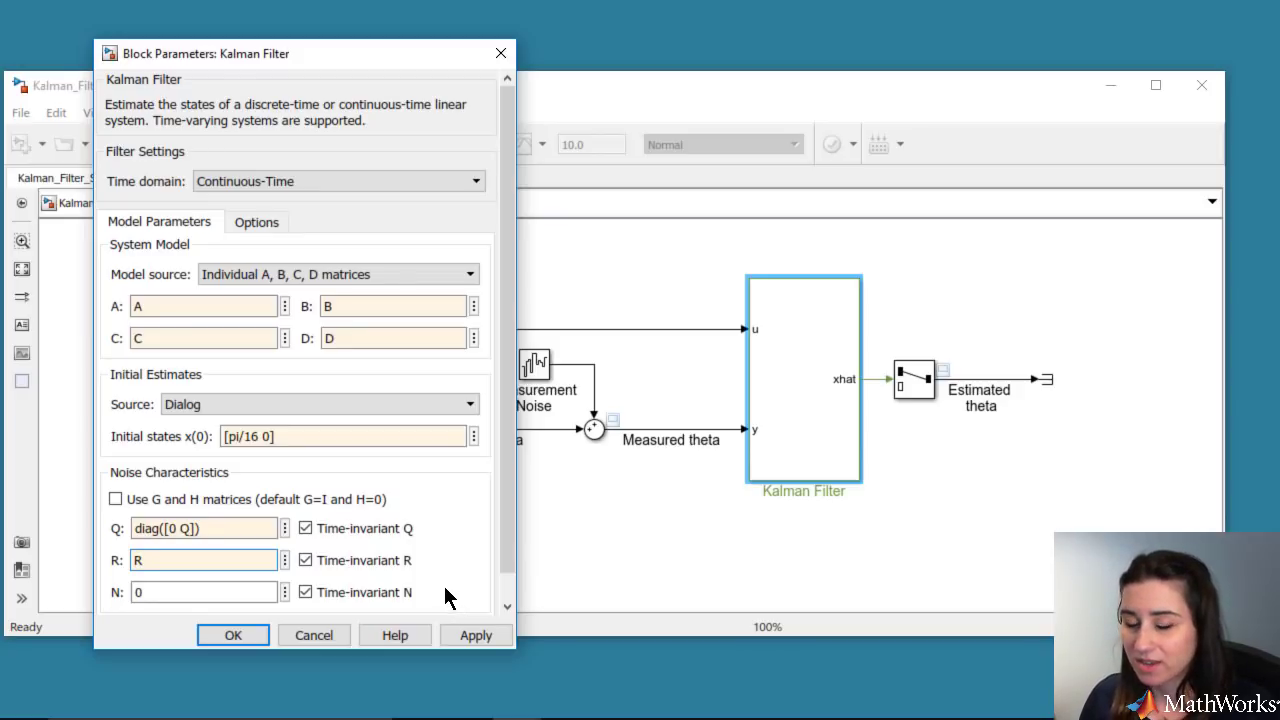
click(306, 528)
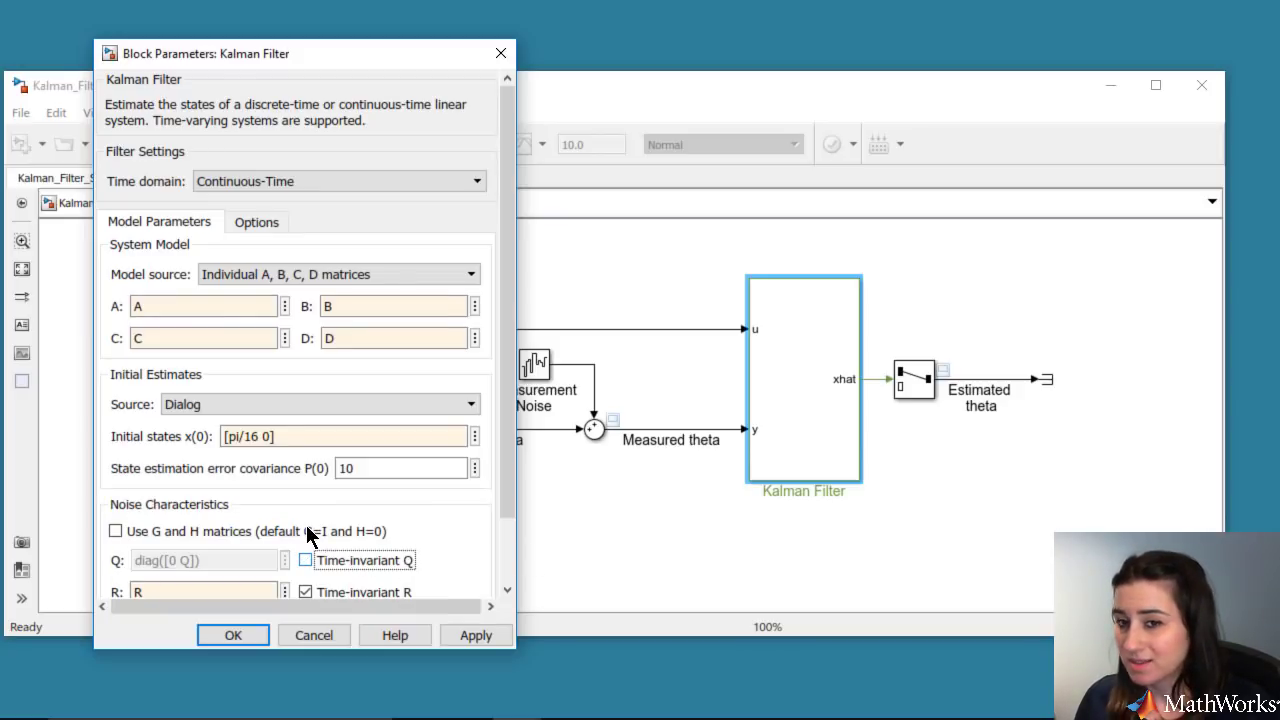
click(462, 637)
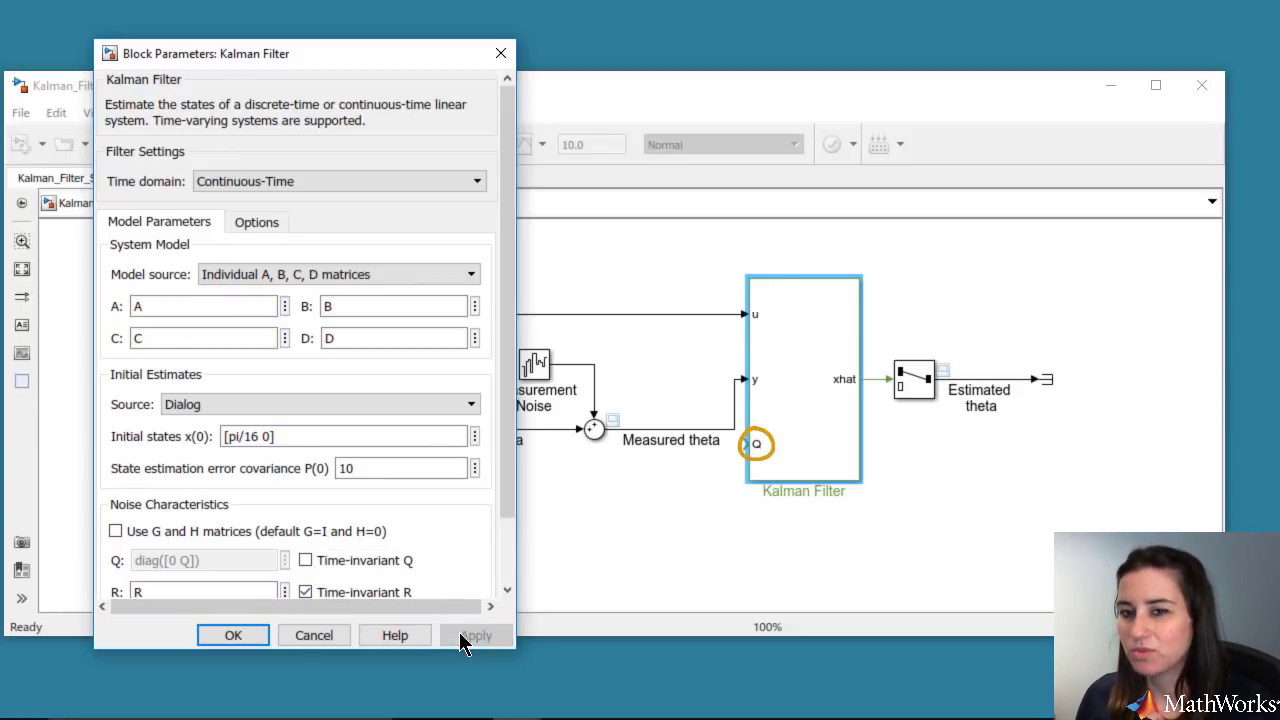
click(306, 558)
click(462, 637)
click(248, 637)
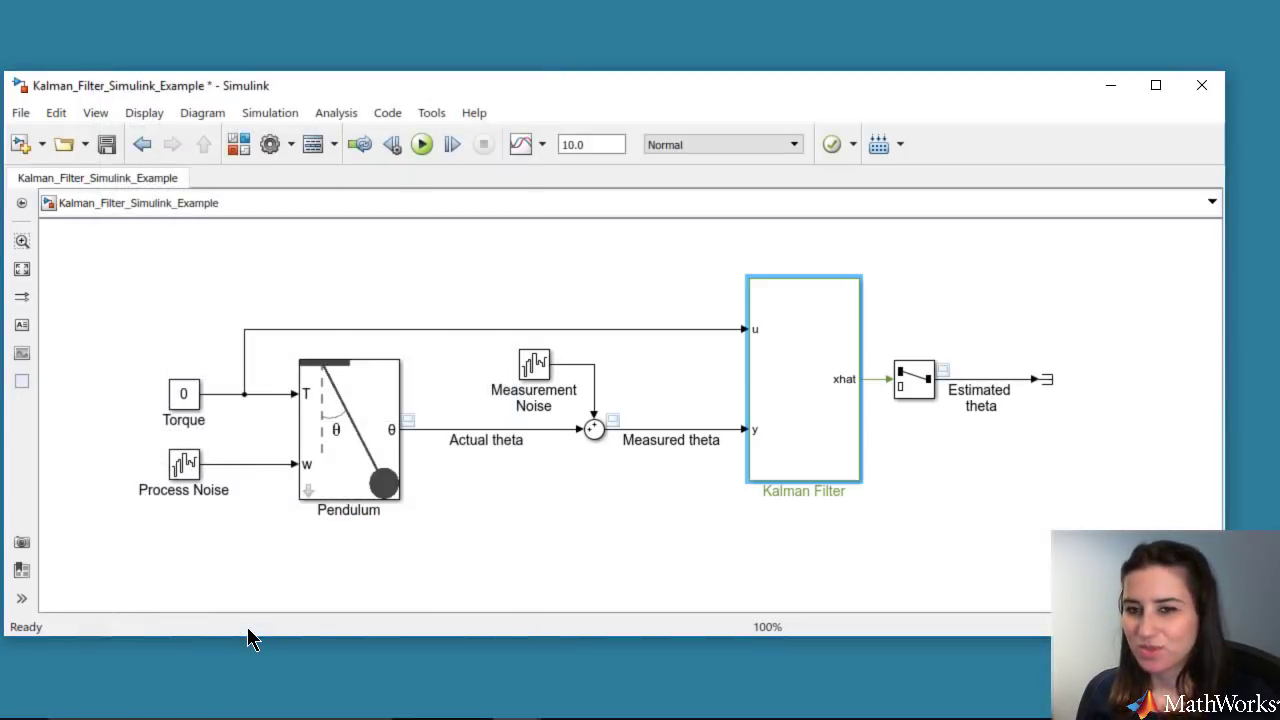
Step: Run the Kalman_Filter_Simulink_Example_params script in MATLAB, then simulate the pendulum model for its 10-second stop time
mouse_move(514, 700)
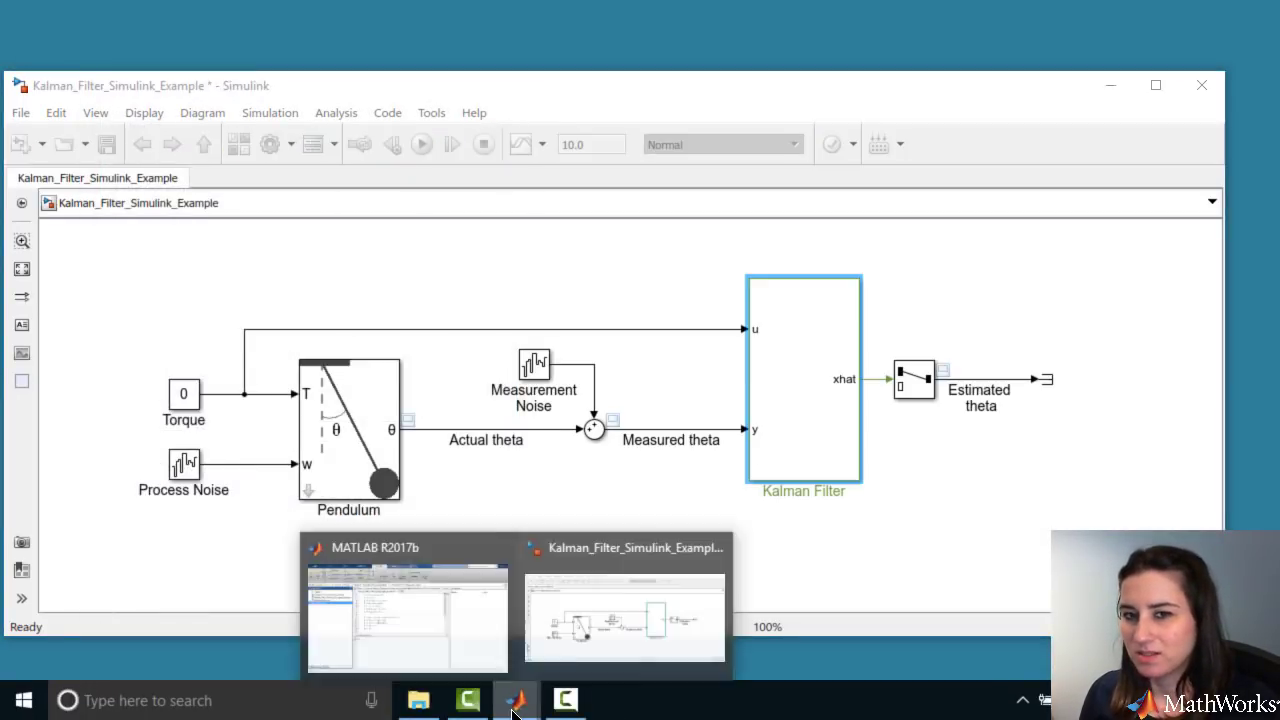
click(482, 604)
click(551, 80)
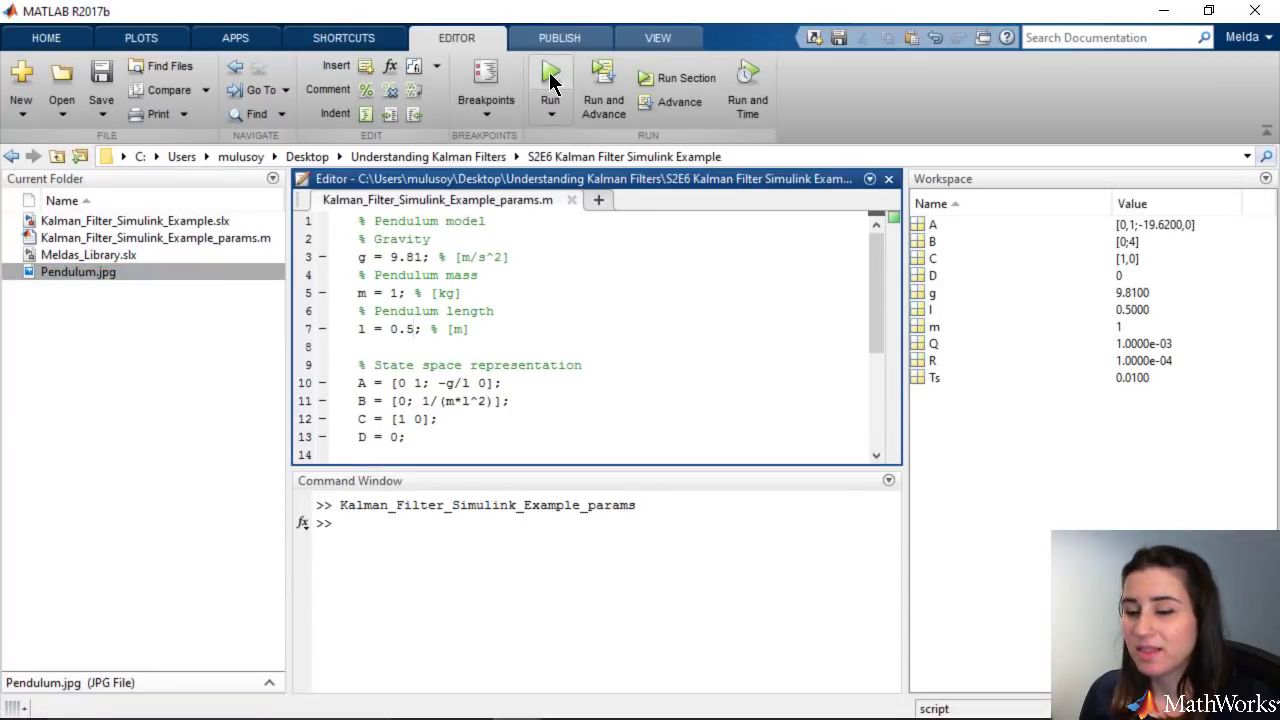
click(1163, 11)
click(421, 146)
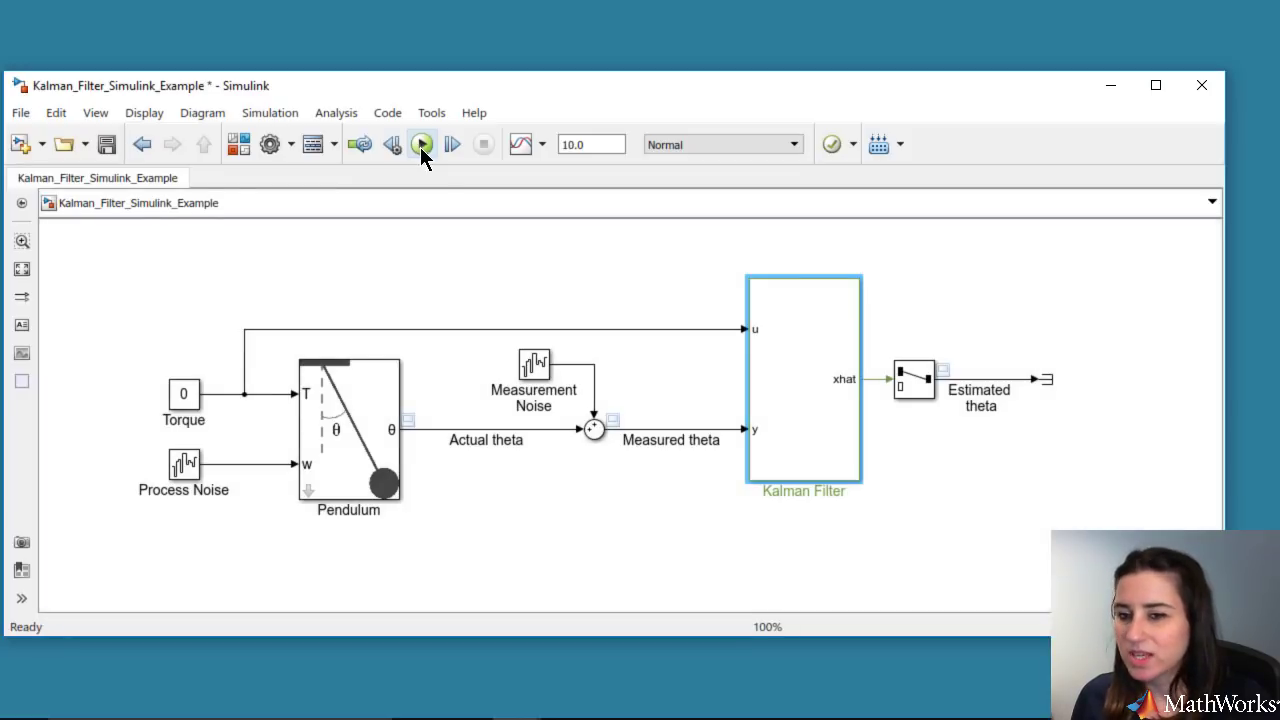
Step: Open the scope showing Measured, Estimated and Actual theta and zoom to the first five seconds
double_click(945, 375)
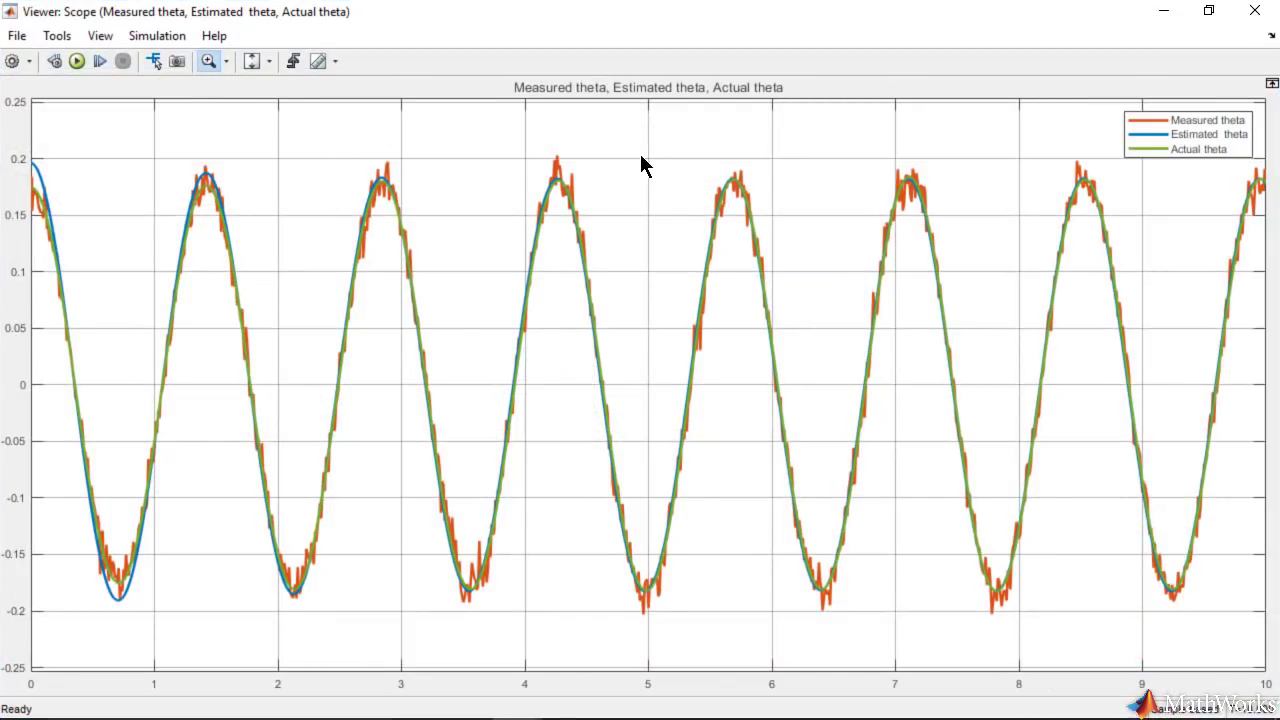
drag(658, 134, 32, 658)
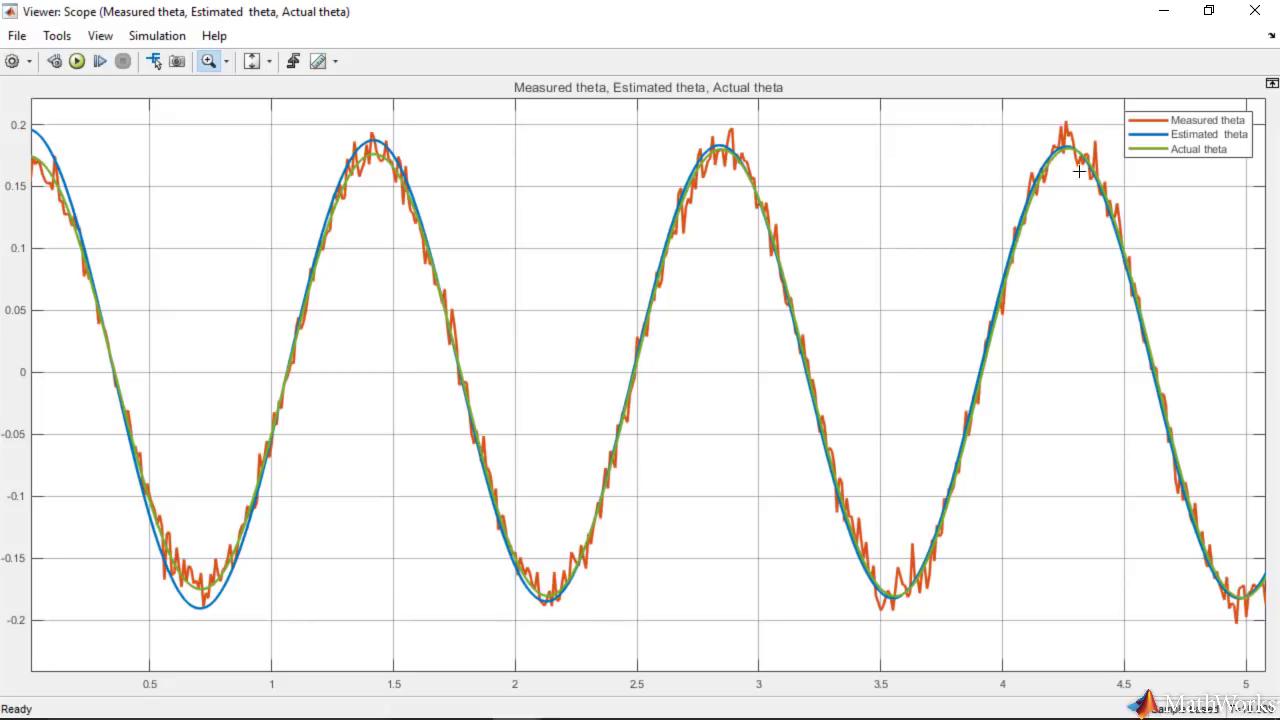
Step: Close the Viewer: Scope window to return to the pendulum model diagram
click(1255, 12)
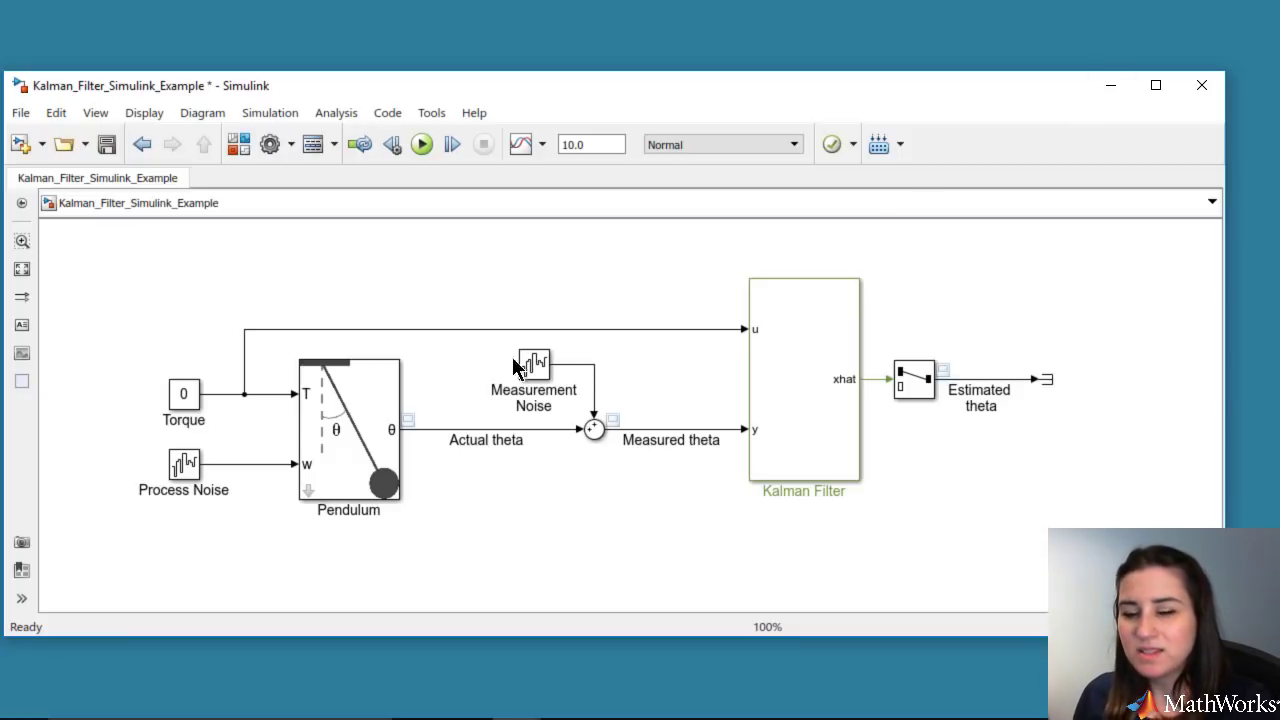
Step: Set the Pendulum block's initial value of theta to pi/2
click(330, 458)
double_click(330, 458)
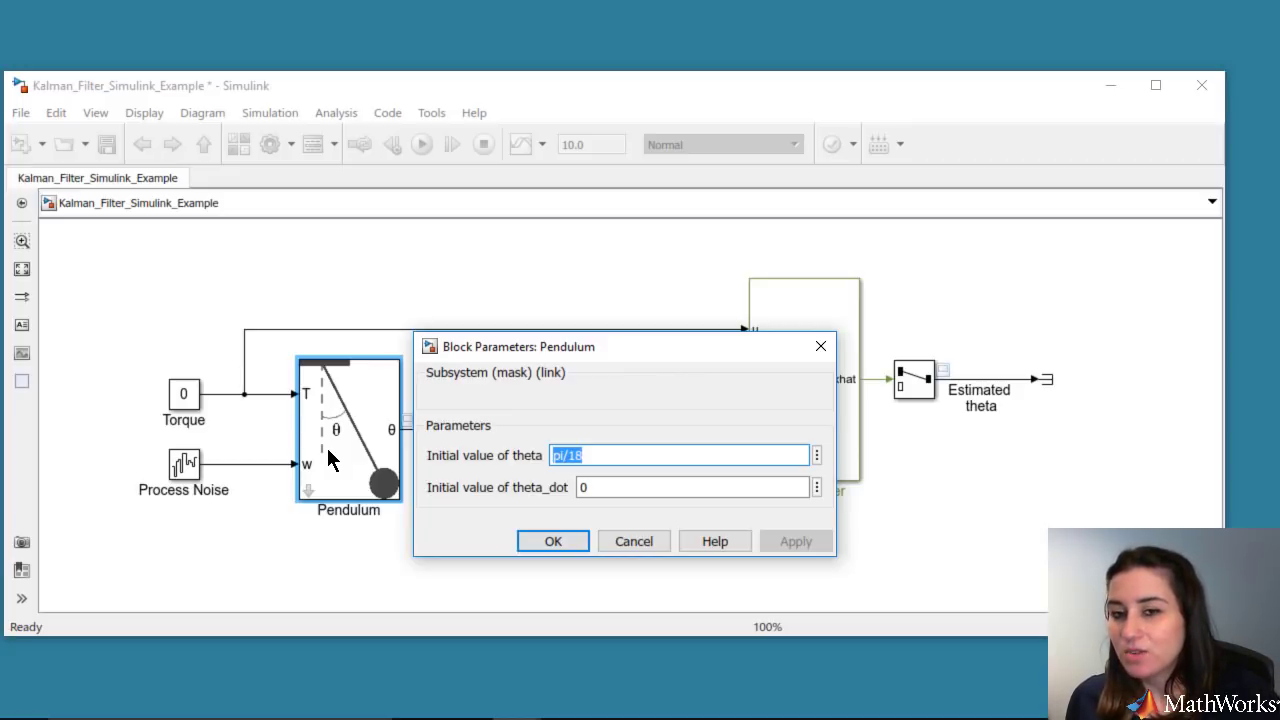
text(pi/2)
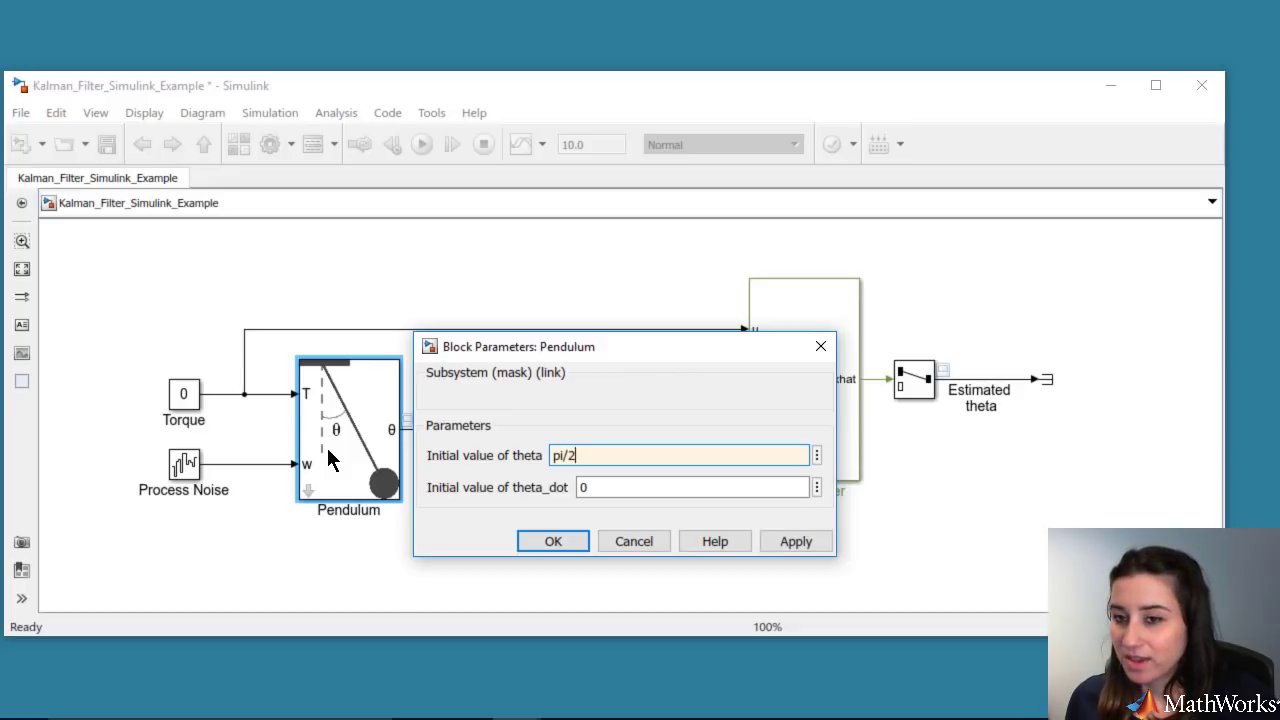
click(537, 543)
Step: Change the Kalman Filter's initial states from pi/16 to [pi/2 0] and rerun the simulation
double_click(790, 453)
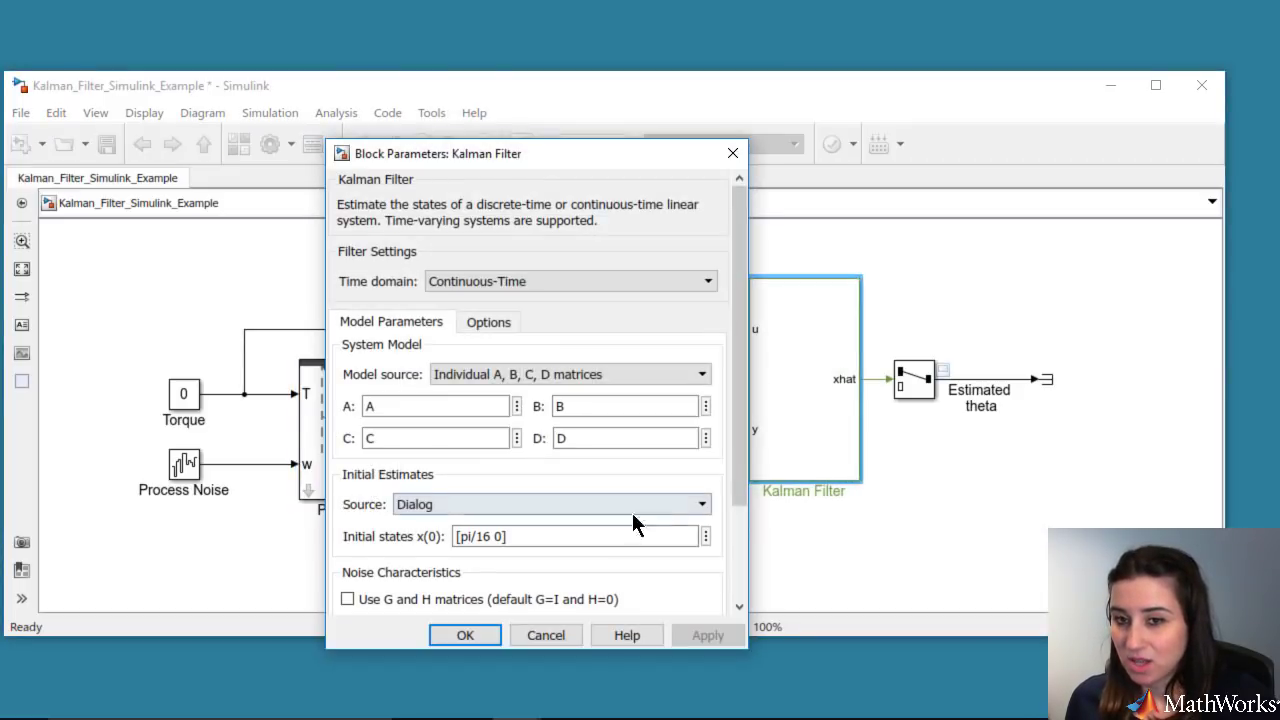
click(600, 537)
key(Left)
key(Left)
key(Left)
key(BackSpace)
key(BackSpace)
text(2)
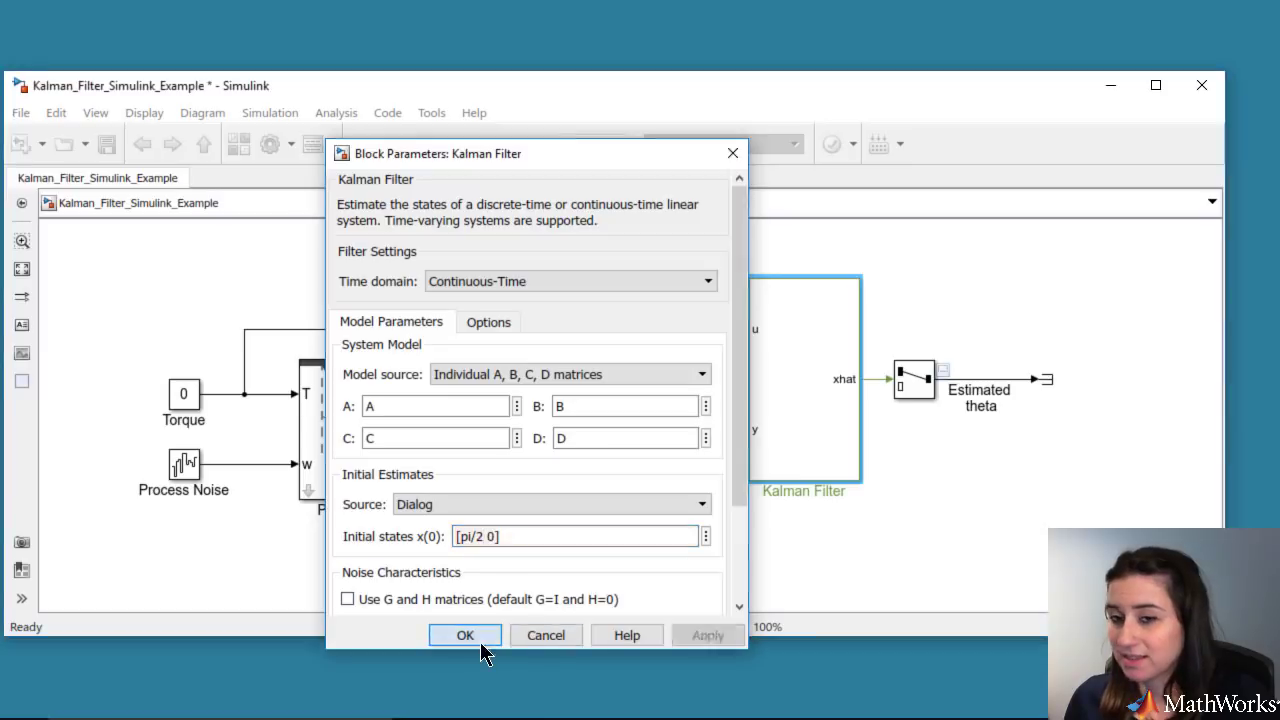
click(480, 640)
click(421, 145)
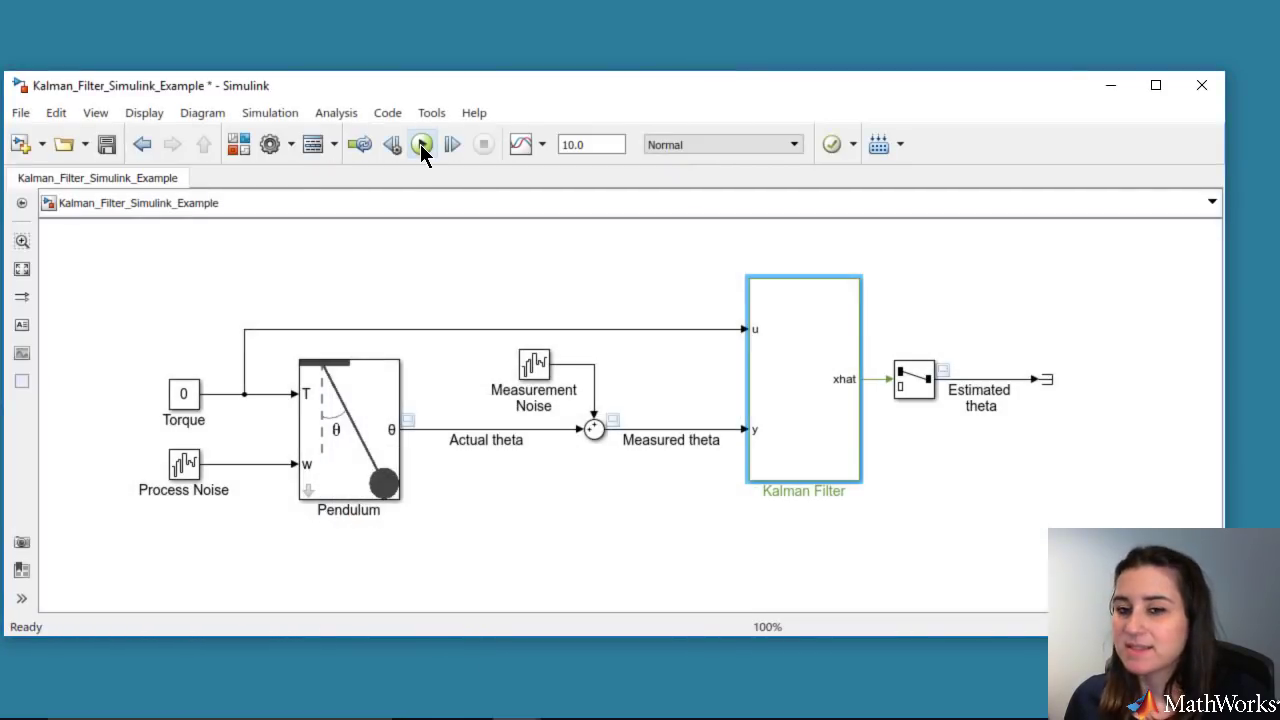
double_click(943, 370)
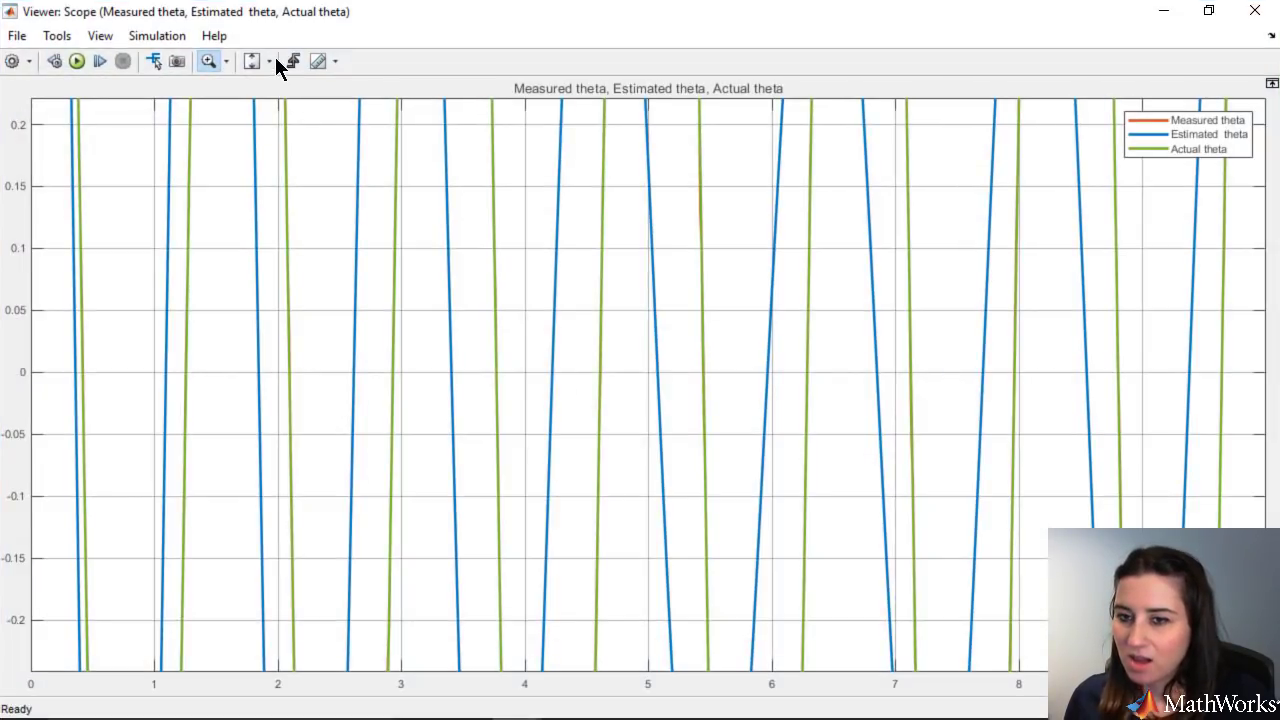
click(252, 62)
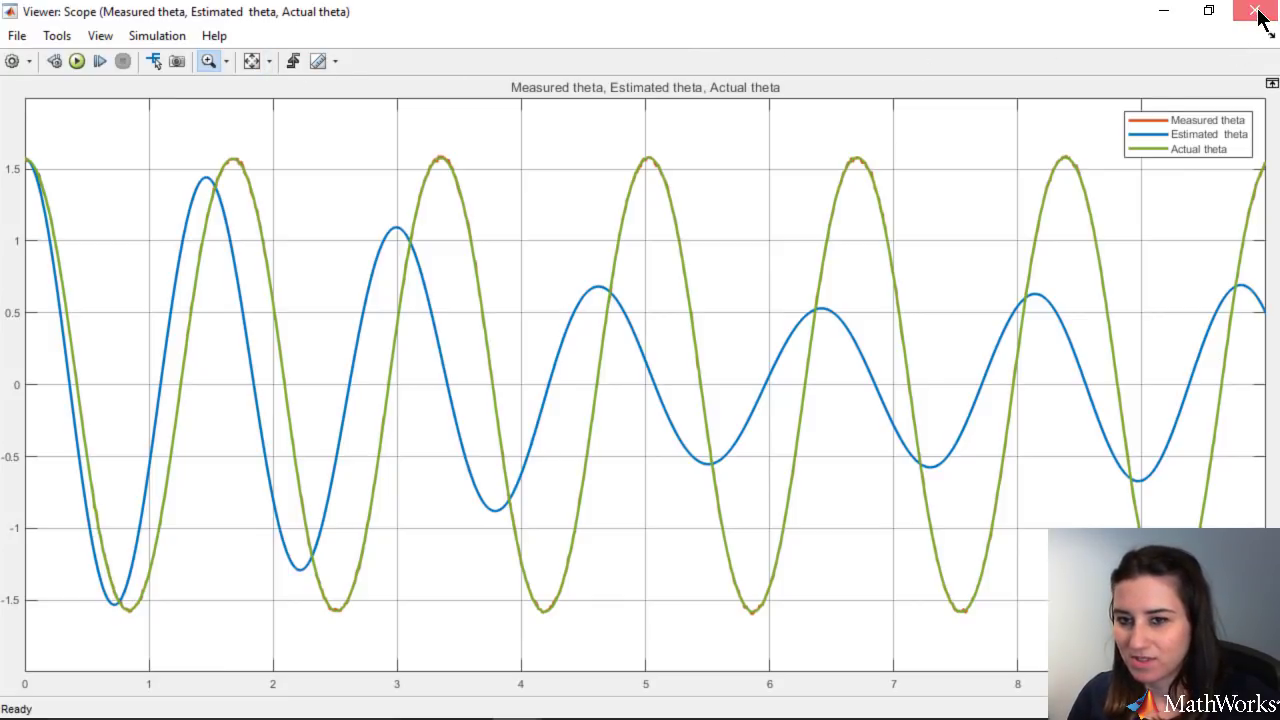
click(1255, 11)
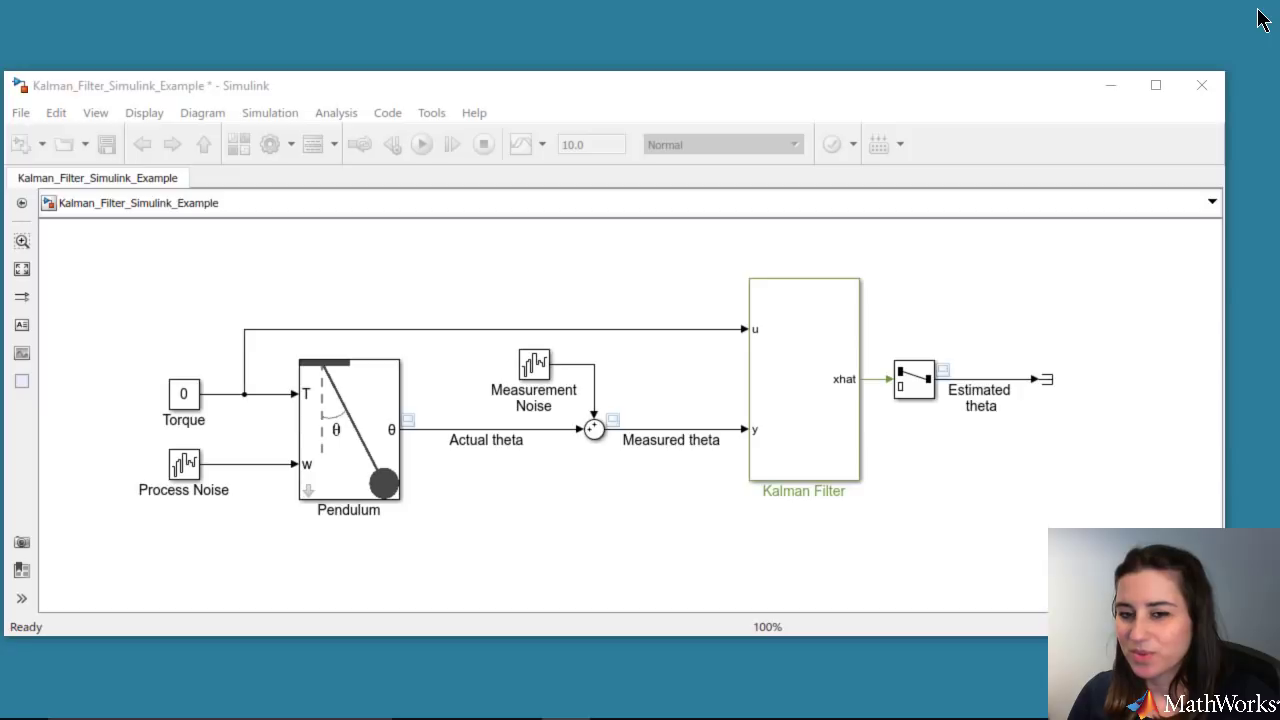